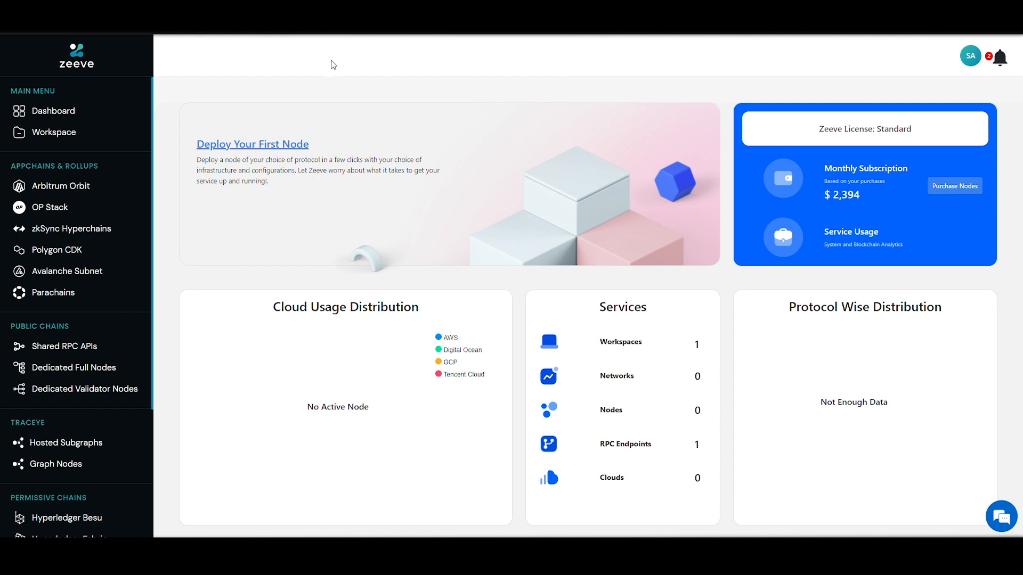
# Open the Arbitrum Orbit section, start a new devnet deployment and review its configuration form
pyautogui.click(88, 187)
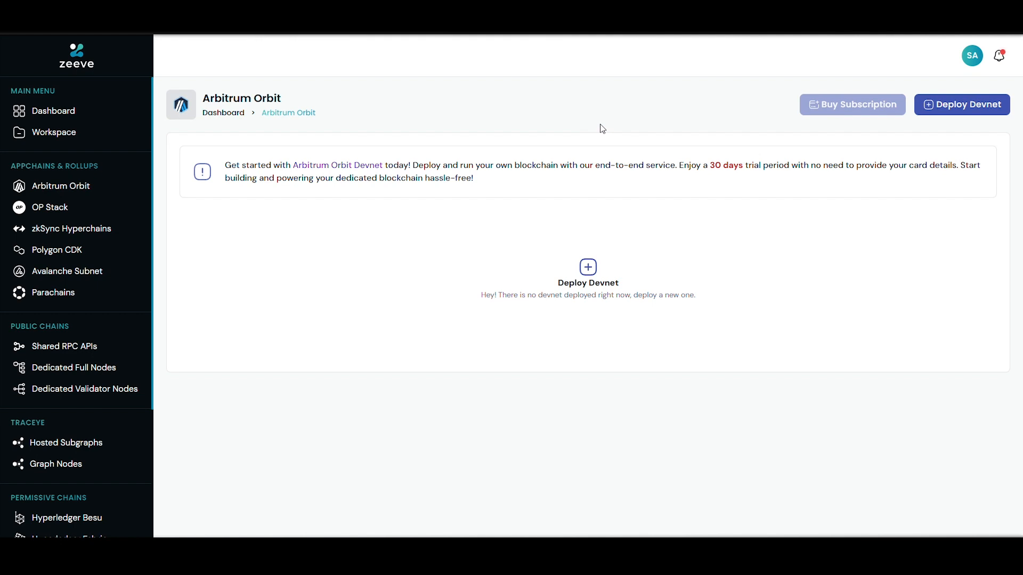
pyautogui.click(595, 279)
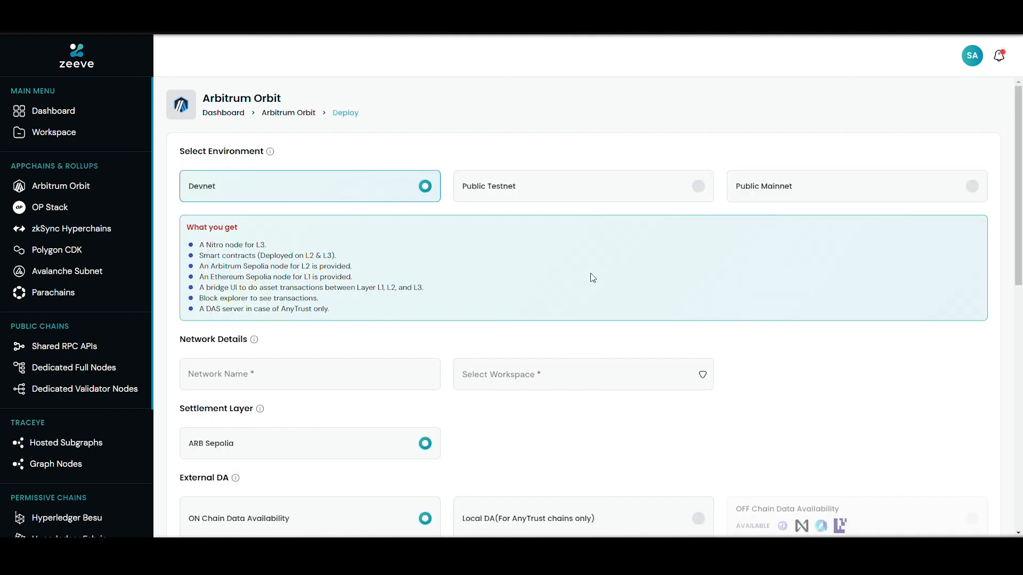
pyautogui.scroll(-1, 592, 277)
pyautogui.scroll(1, 592, 278)
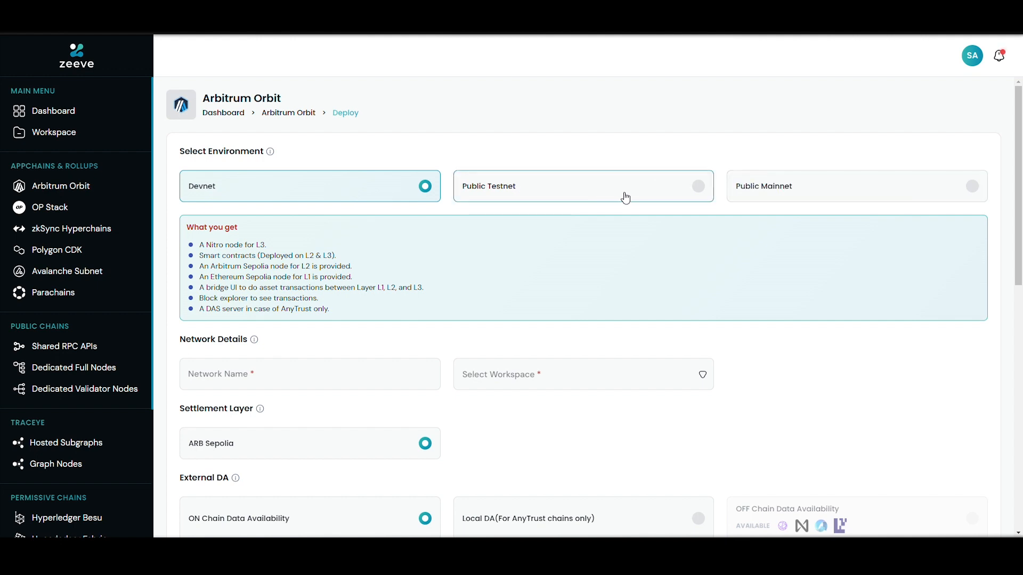
pyautogui.scroll(-2, 624, 197)
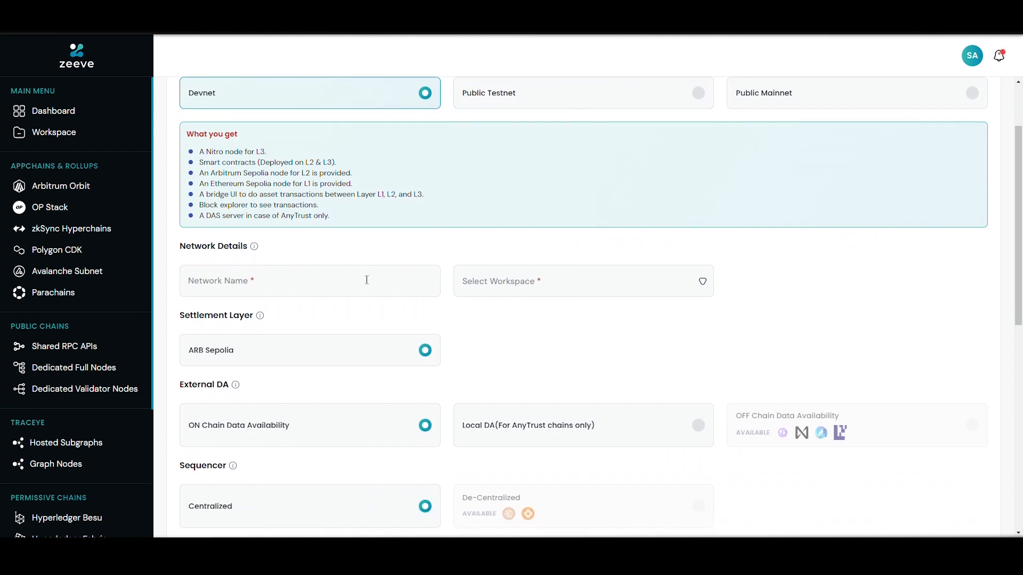
pyautogui.scroll(2, 367, 280)
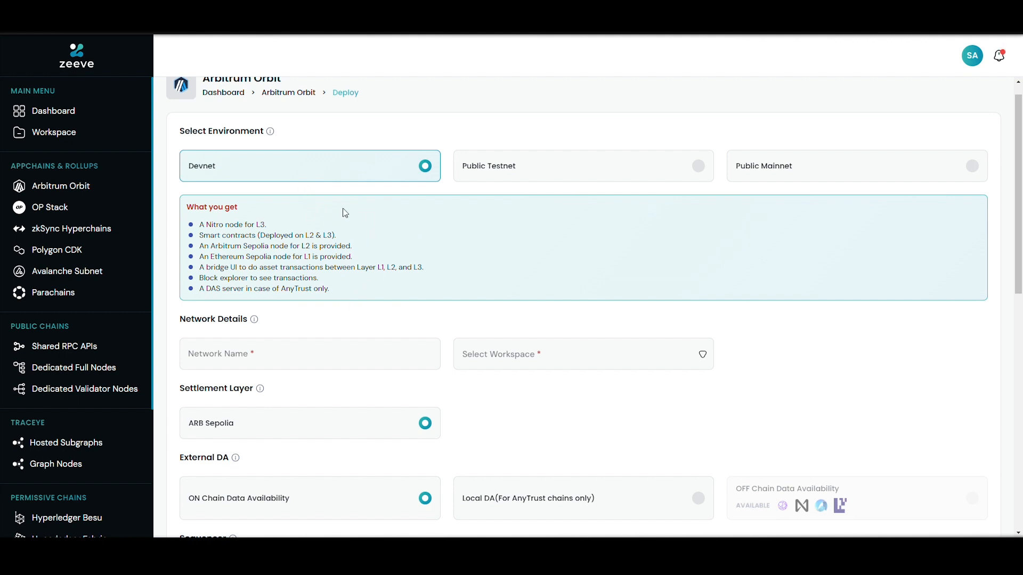
# Try the Public Testnet environment and look through its configuration options
pyautogui.click(534, 174)
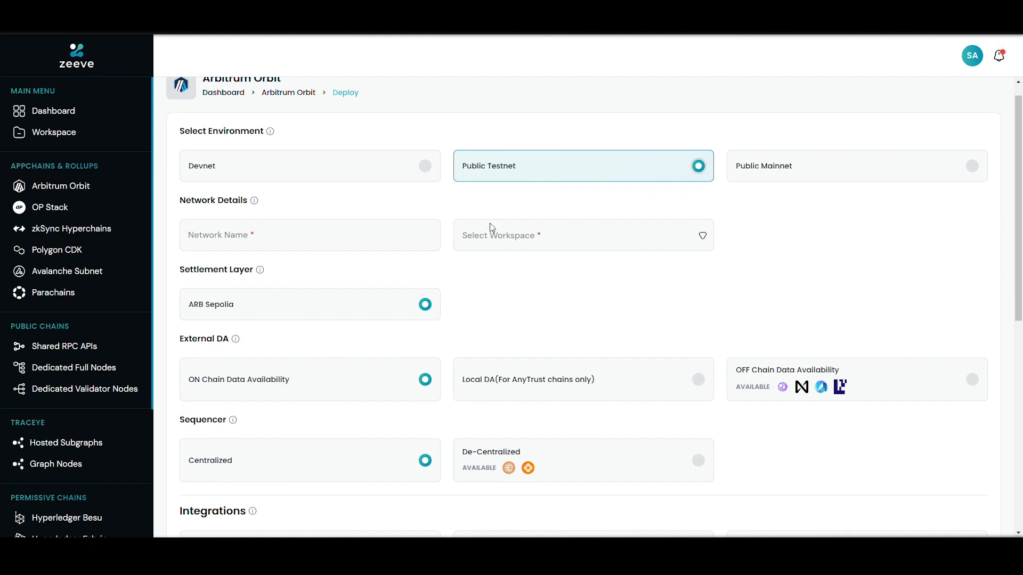
pyautogui.scroll(-2, 479, 306)
pyautogui.scroll(2, 482, 303)
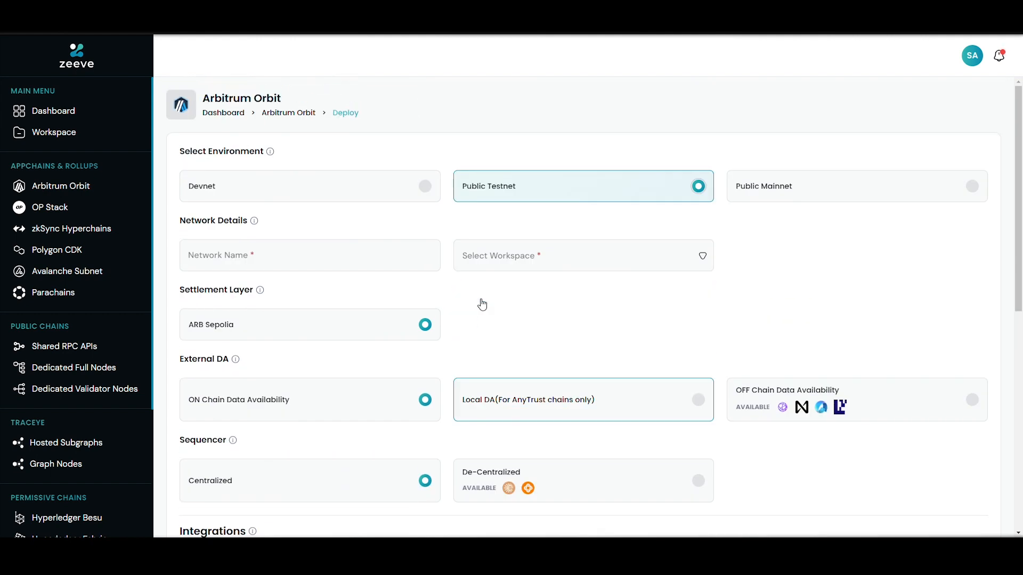
# Try the Public Mainnet environment with the Decentralized Oracles integration enabled, and return to Devnet
pyautogui.click(765, 190)
pyautogui.scroll(-2, 577, 338)
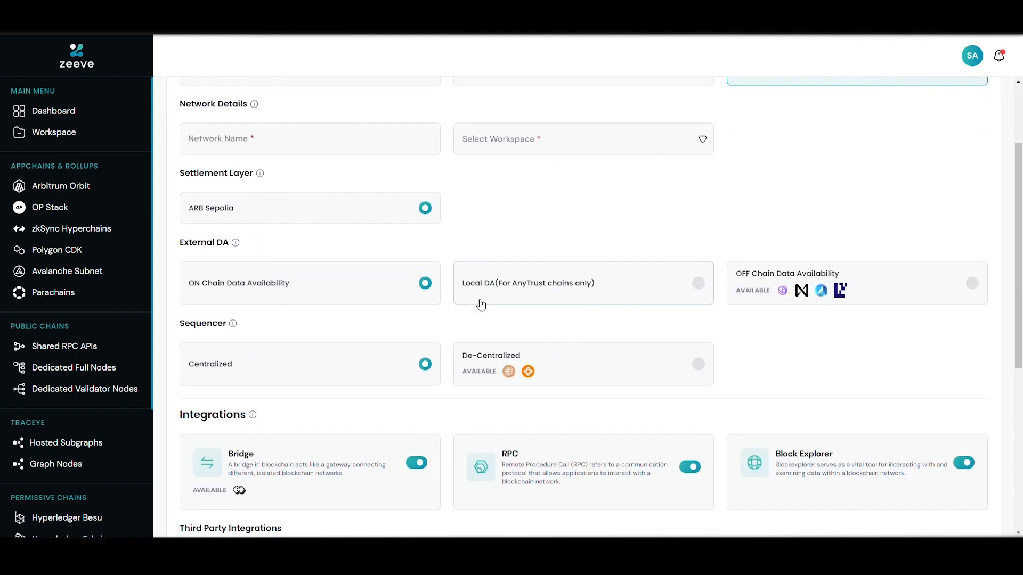
pyautogui.scroll(-4, 480, 307)
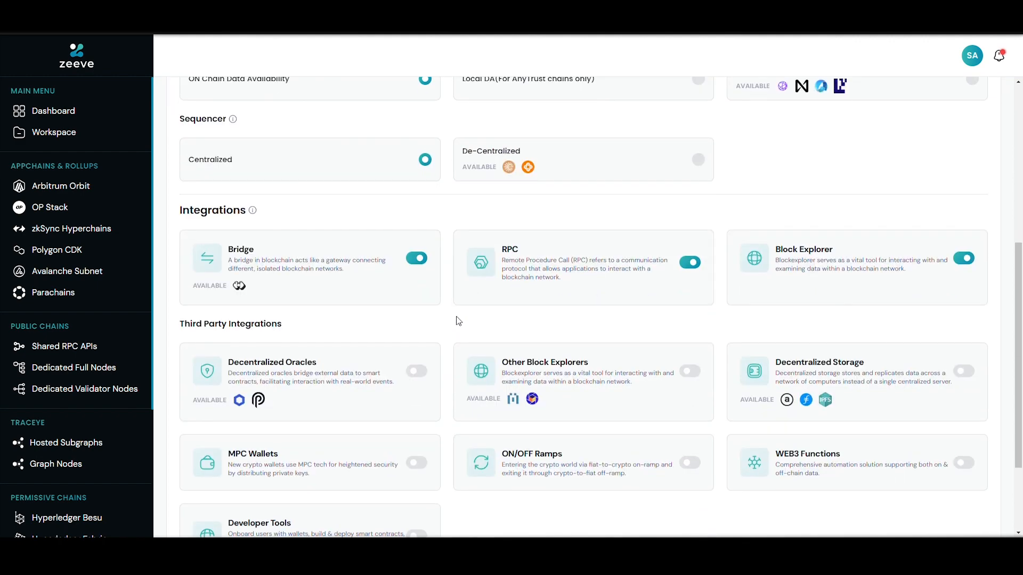
pyautogui.click(417, 374)
pyautogui.scroll(2, 418, 382)
pyautogui.scroll(-2, 419, 381)
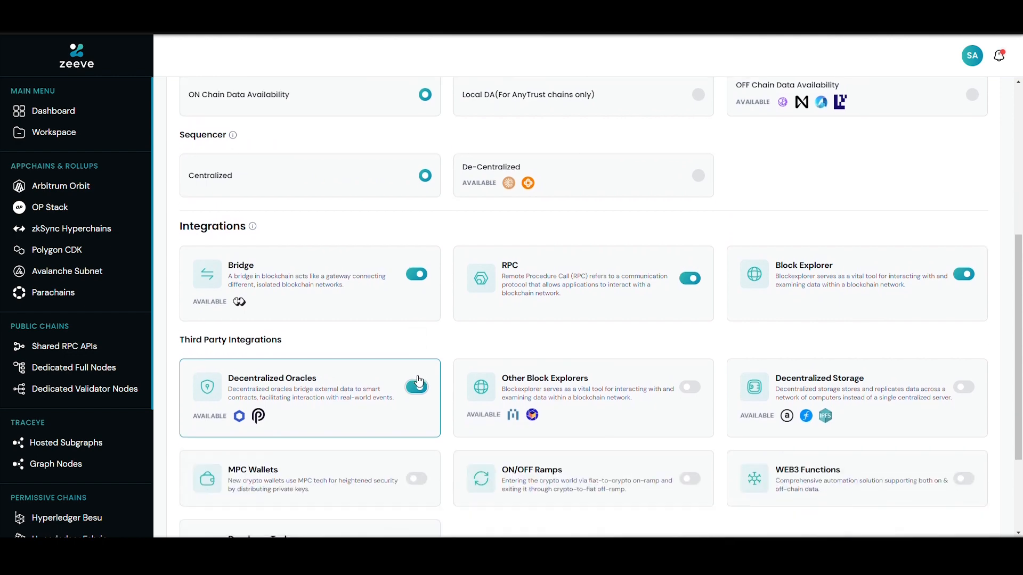
pyautogui.scroll(6, 418, 383)
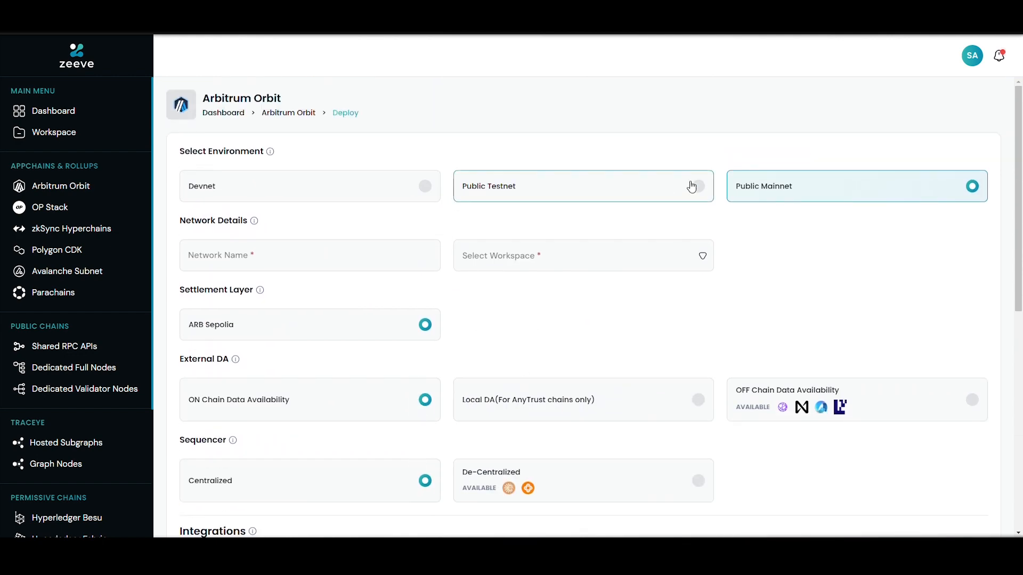
pyautogui.click(430, 191)
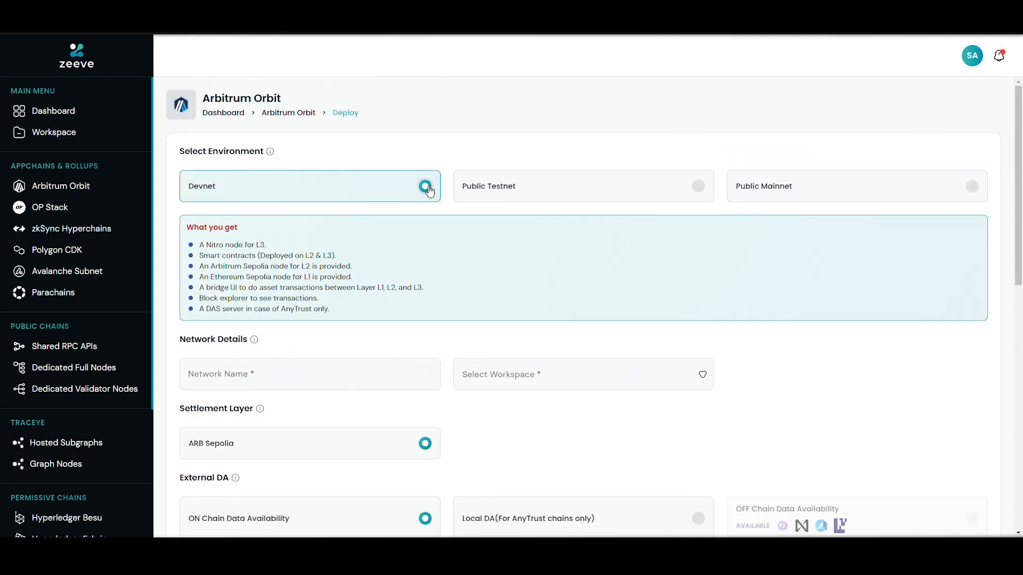
# Name the network arbitorbit and assign it to the Zeeve dev workspace
pyautogui.scroll(-2, 453, 344)
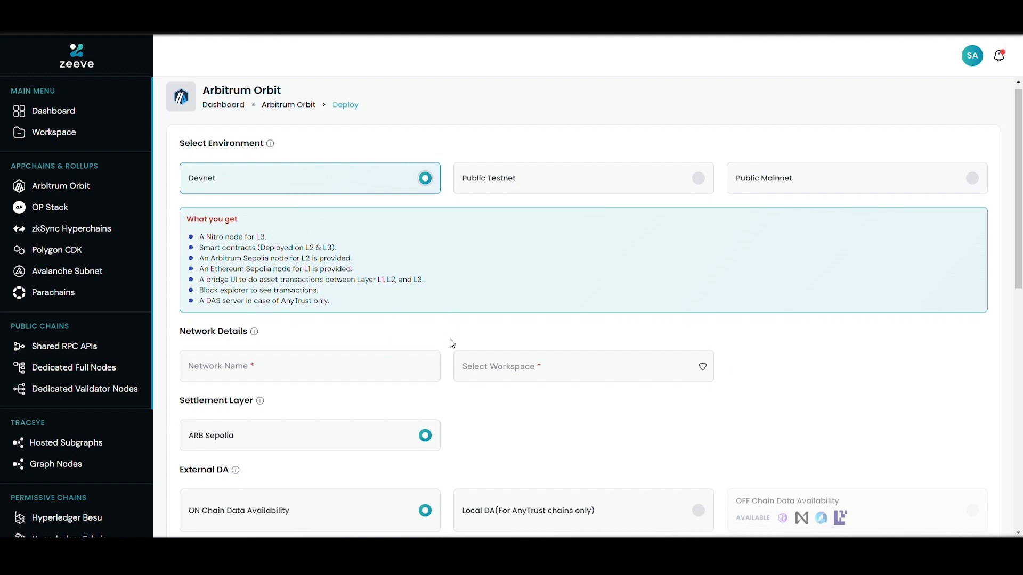
pyautogui.click(362, 294)
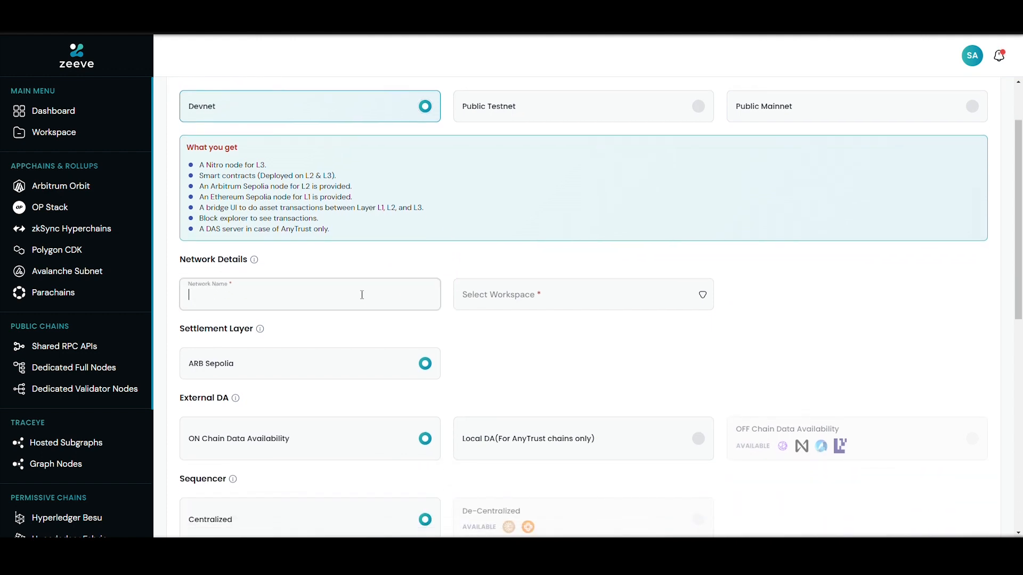
pyautogui.write('arbitorbit')
pyautogui.click(535, 300)
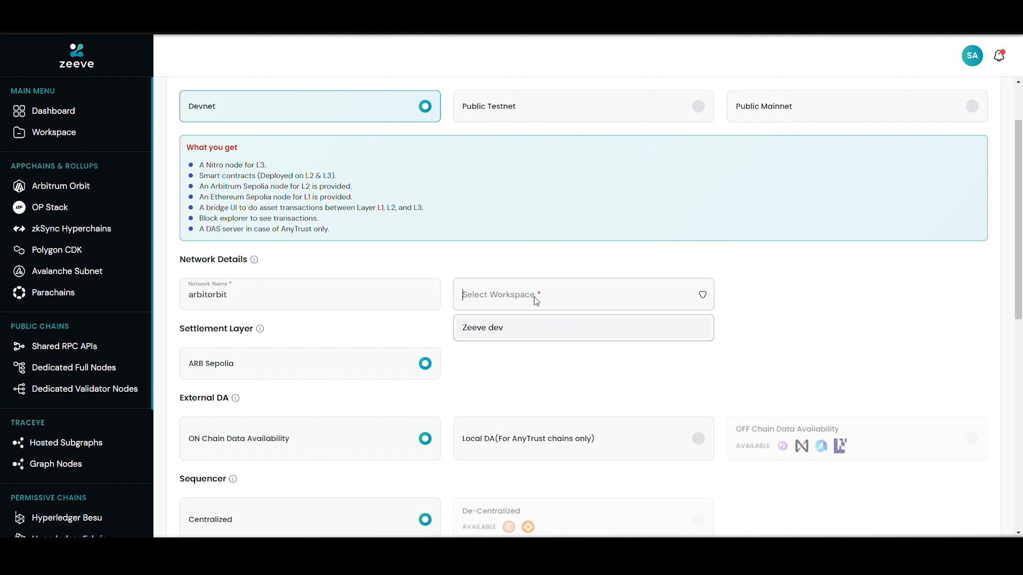
pyautogui.click(530, 327)
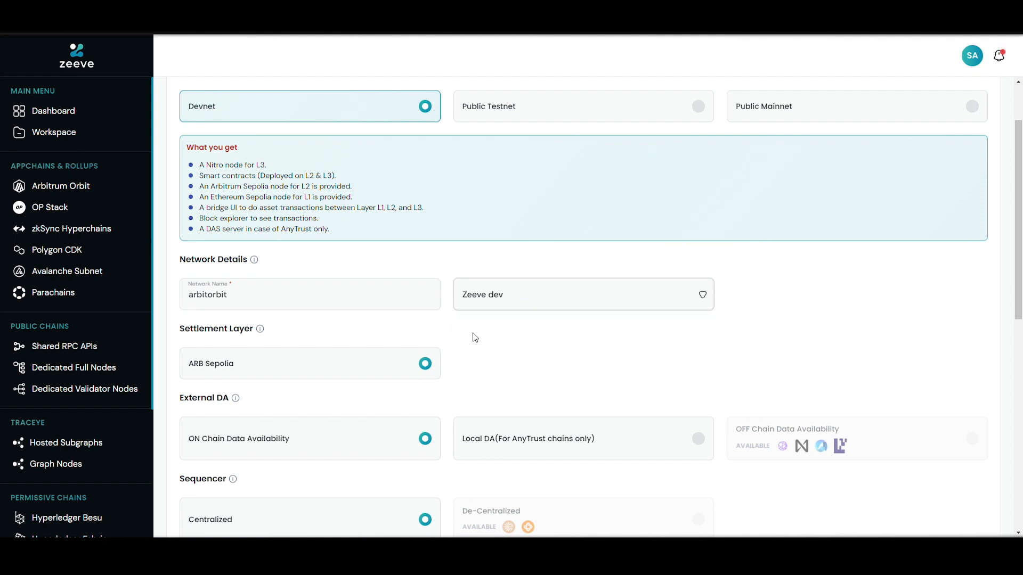
# Try Local DA with a custom native gas token, and return to ON Chain Data Availability
pyautogui.scroll(-1, 444, 342)
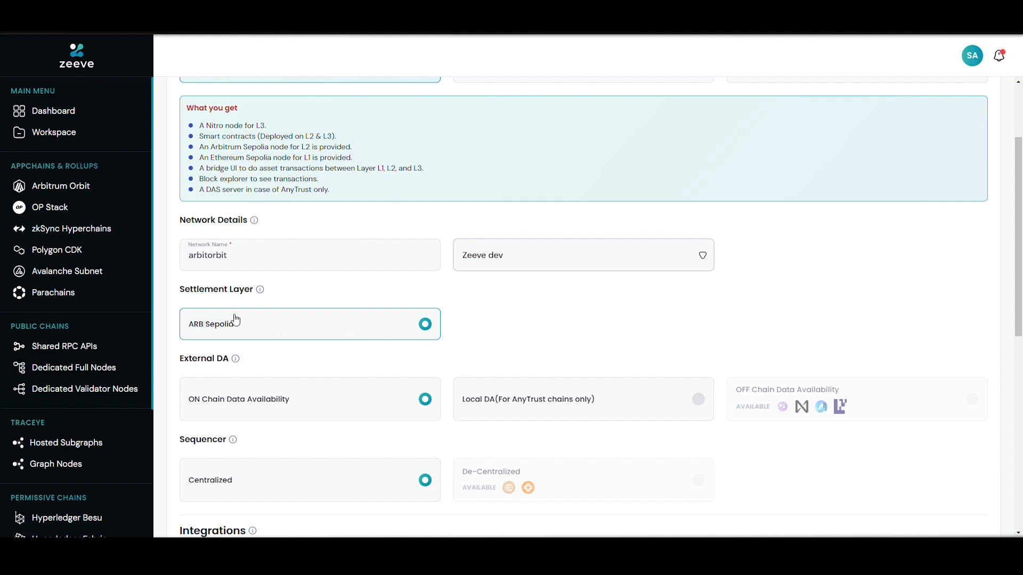
pyautogui.scroll(1, 407, 322)
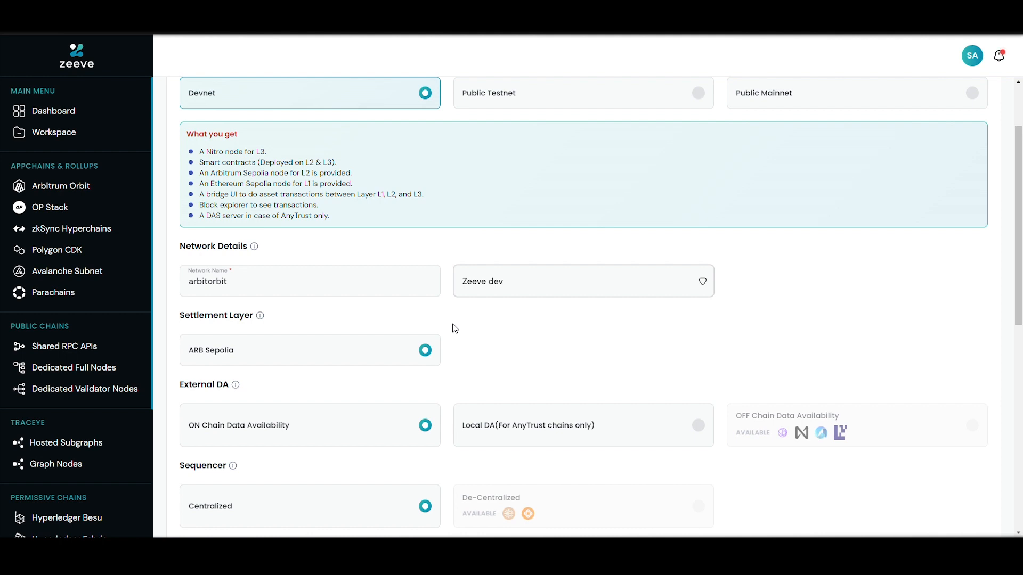
pyautogui.scroll(-1, 455, 328)
pyautogui.scroll(-1, 455, 328)
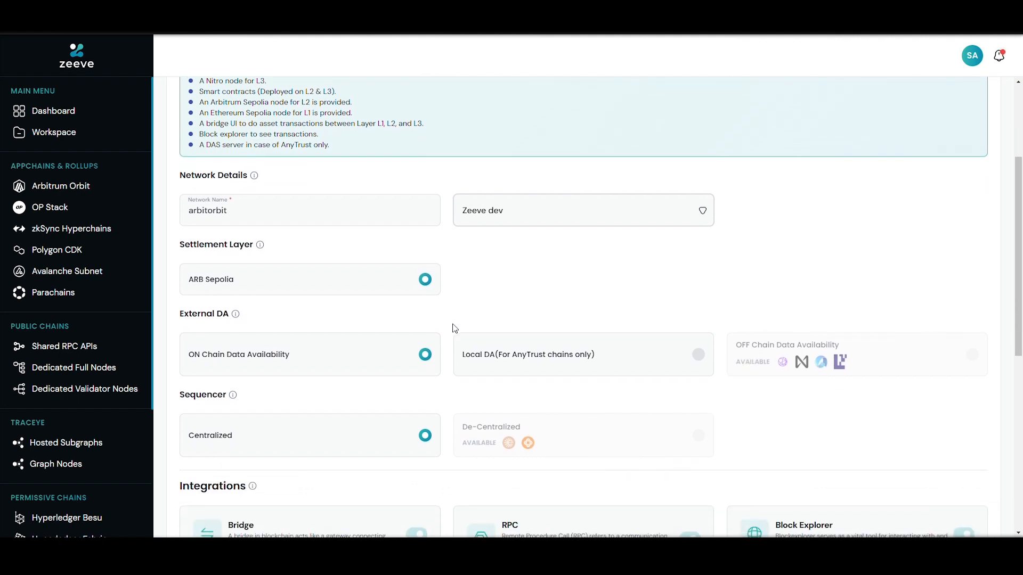
pyautogui.scroll(2, 457, 305)
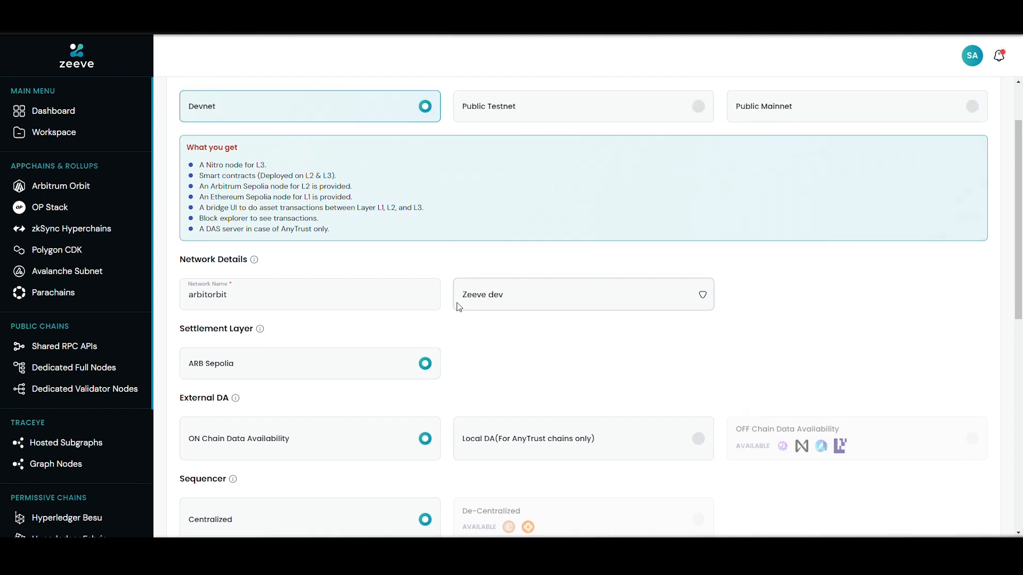
pyautogui.scroll(-5, 457, 303)
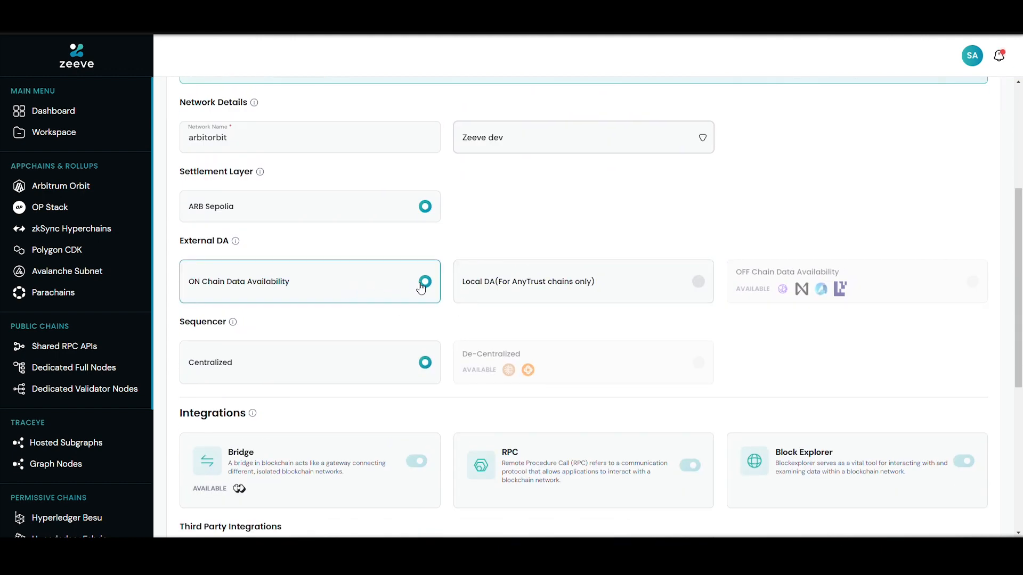
pyautogui.click(699, 282)
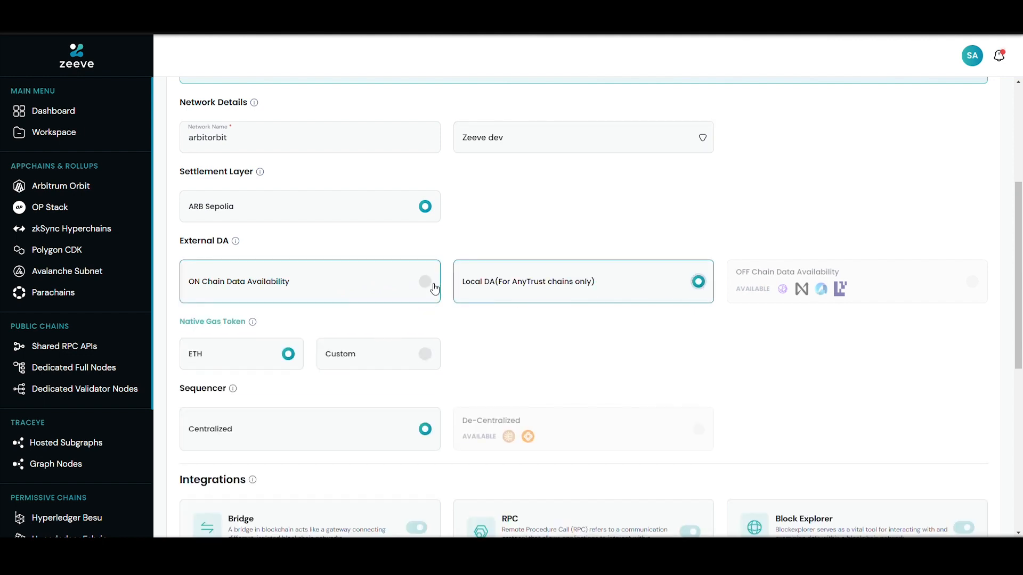
pyautogui.click(426, 356)
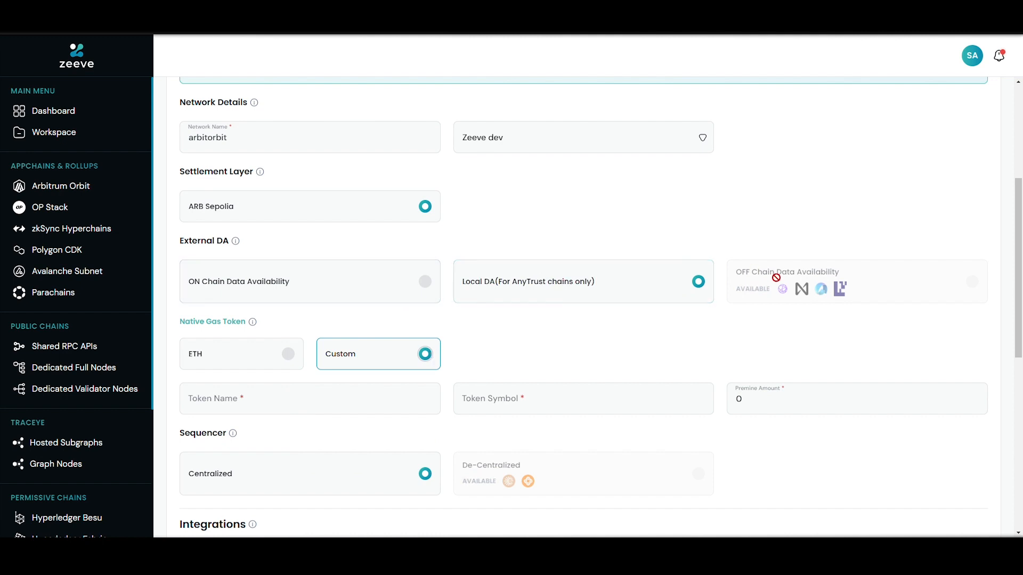
pyautogui.click(427, 284)
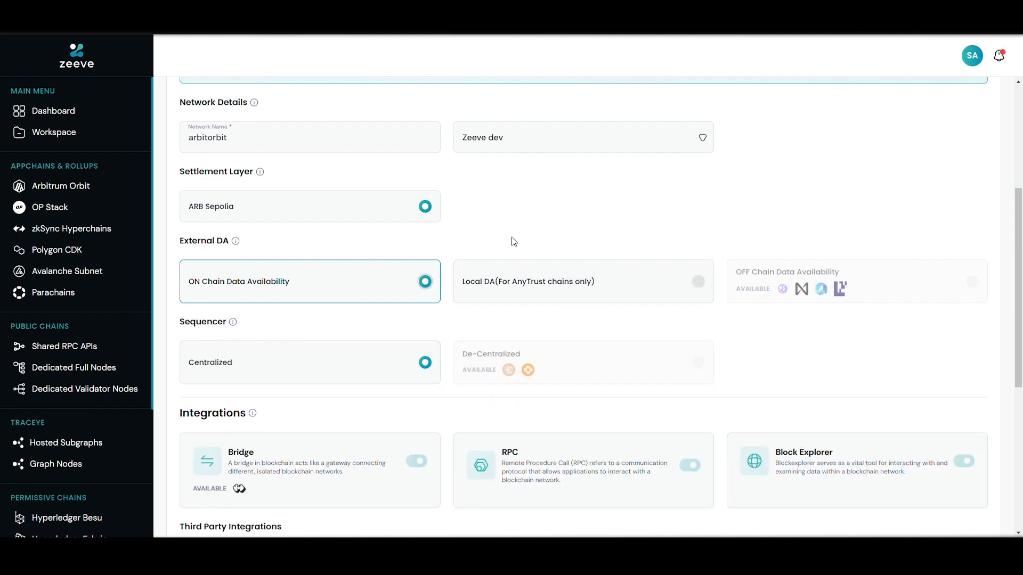
# Set the external DA to Local DA (For AnyTrust chains only) and the native gas token to Custom
pyautogui.scroll(-1, 501, 239)
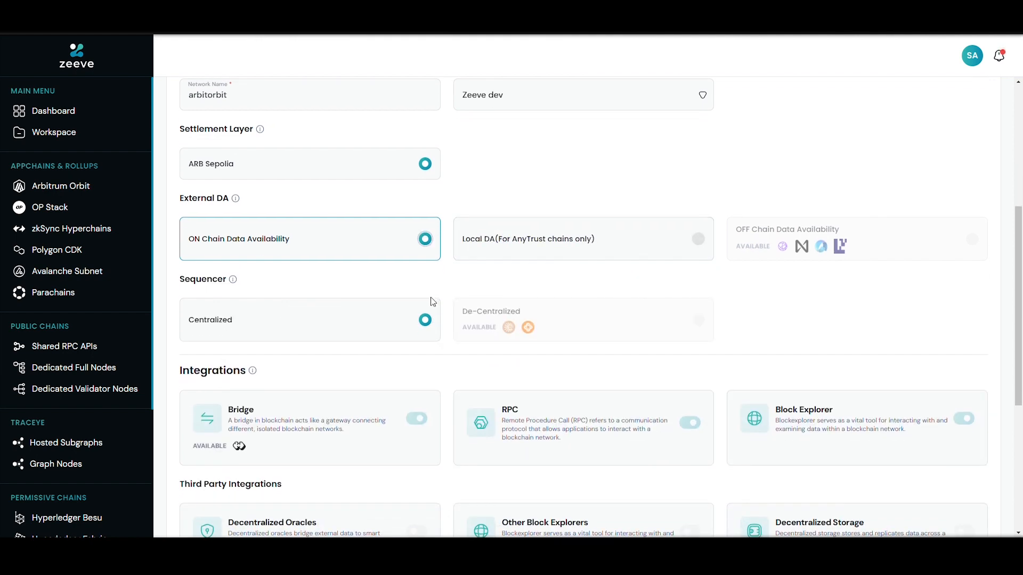
pyautogui.click(698, 239)
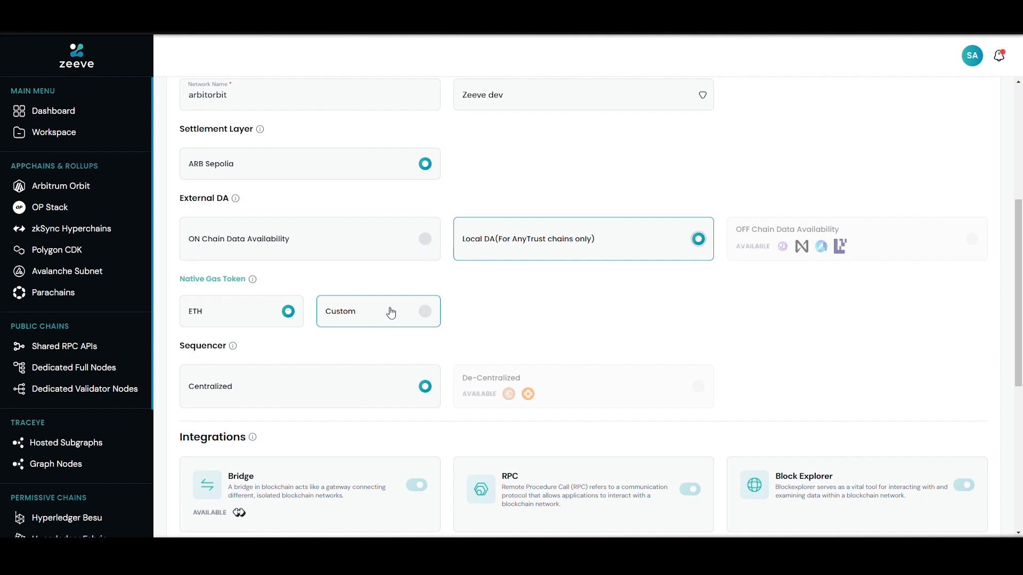
pyautogui.click(428, 316)
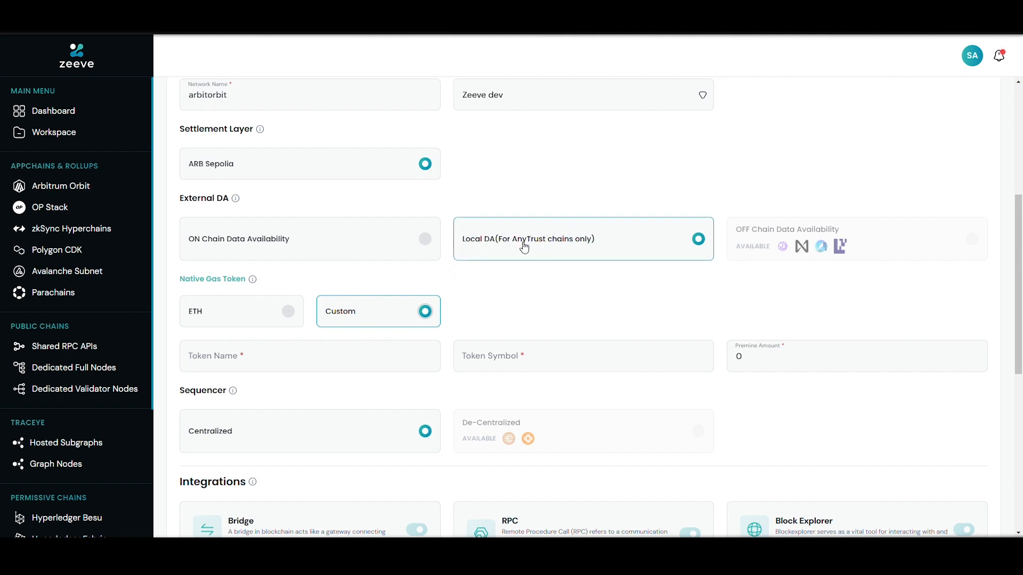
# Enter ZEEVE as the custom gas token's name and ZEE as its symbol
pyautogui.scroll(-1, 470, 281)
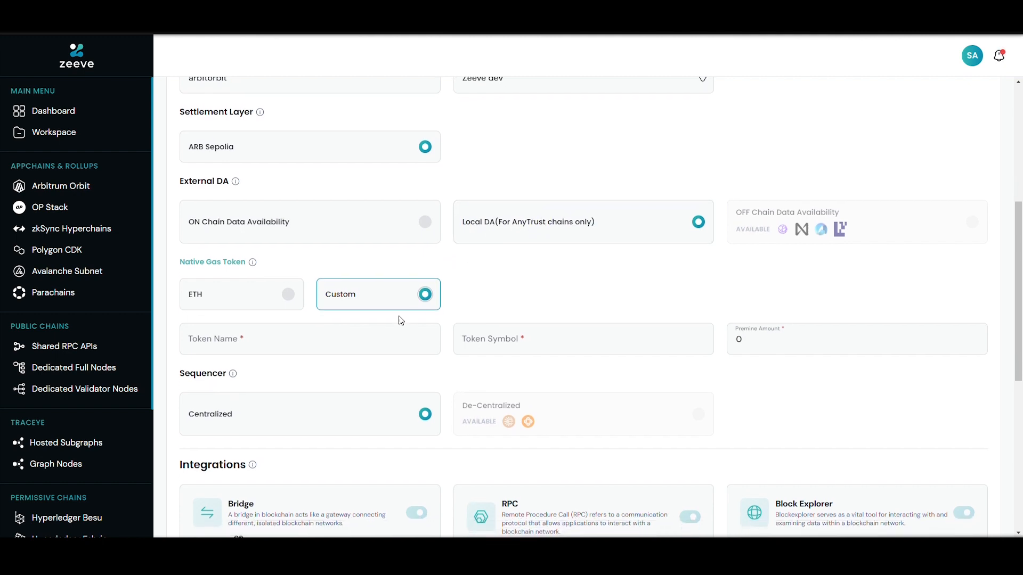
pyautogui.click(360, 341)
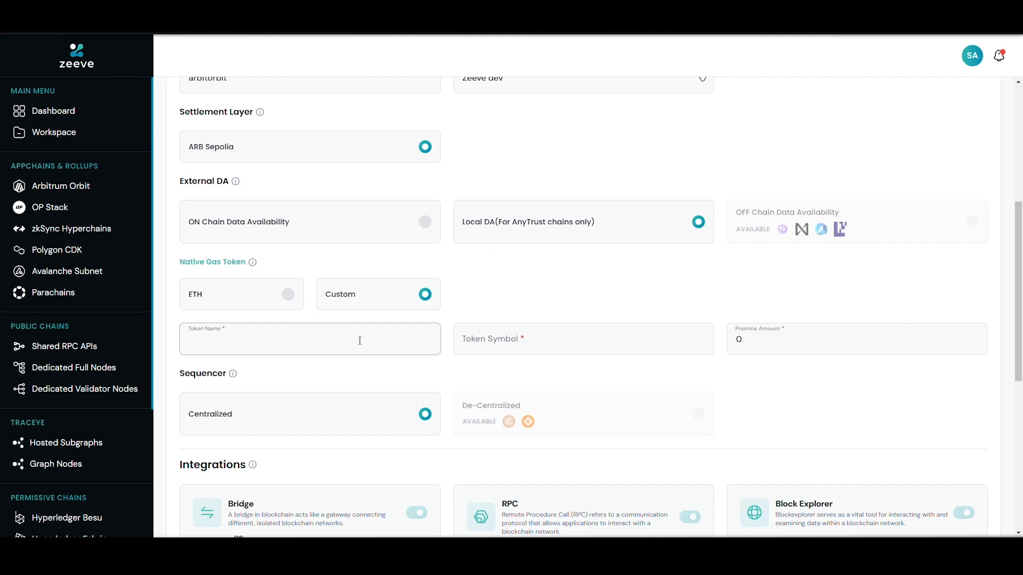
pyautogui.scroll(1, 360, 341)
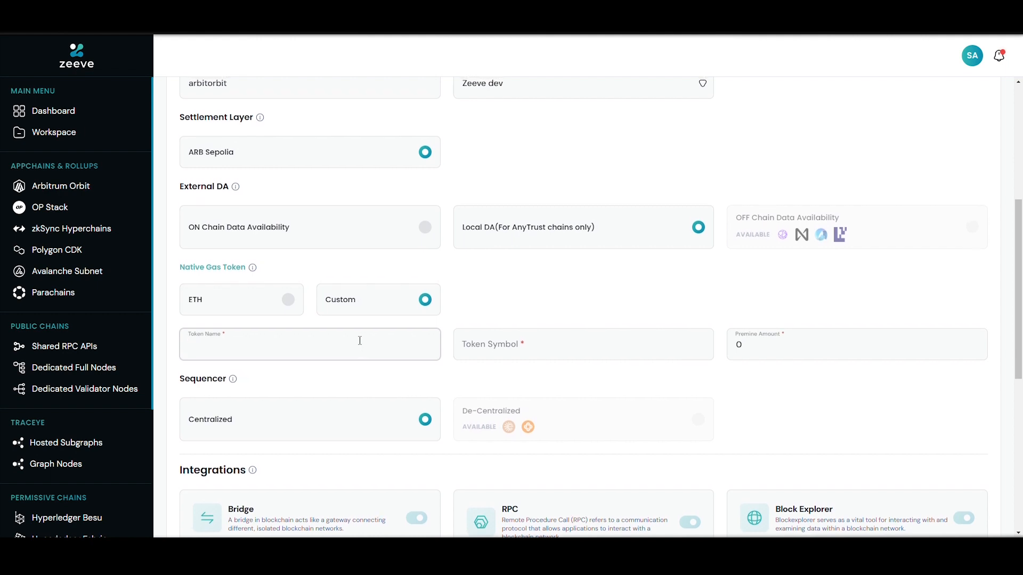
pyautogui.scroll(-1, 358, 340)
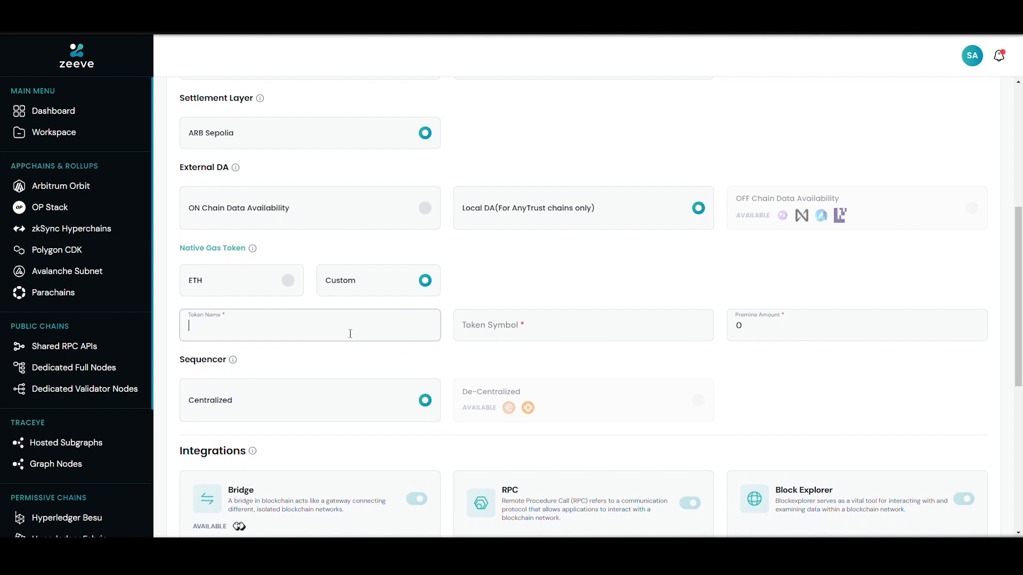
pyautogui.write('A')
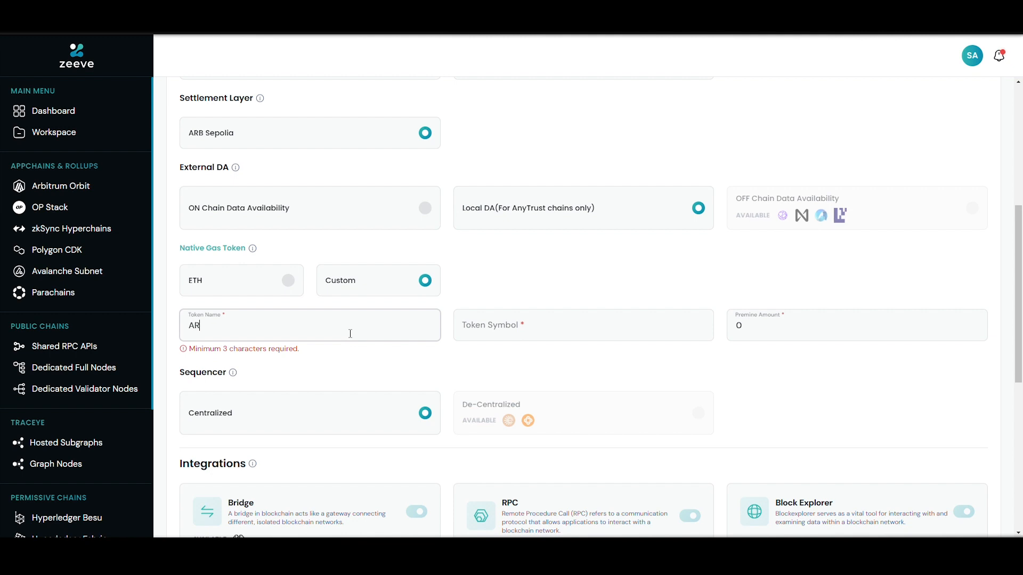
pyautogui.press('BackSpace')
pyautogui.write('ZEEVE')
pyautogui.click(541, 329)
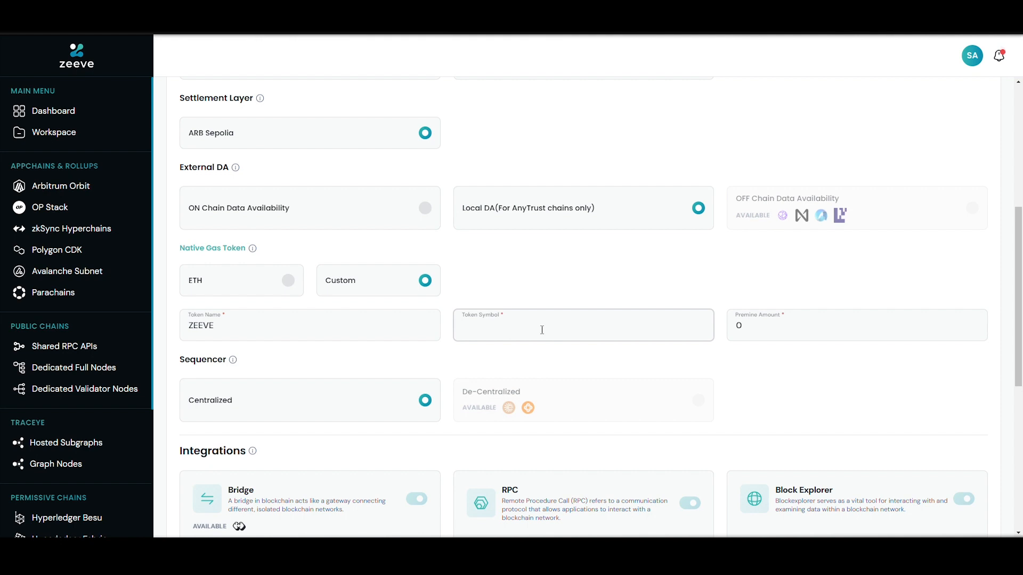
pyautogui.write('ZE')
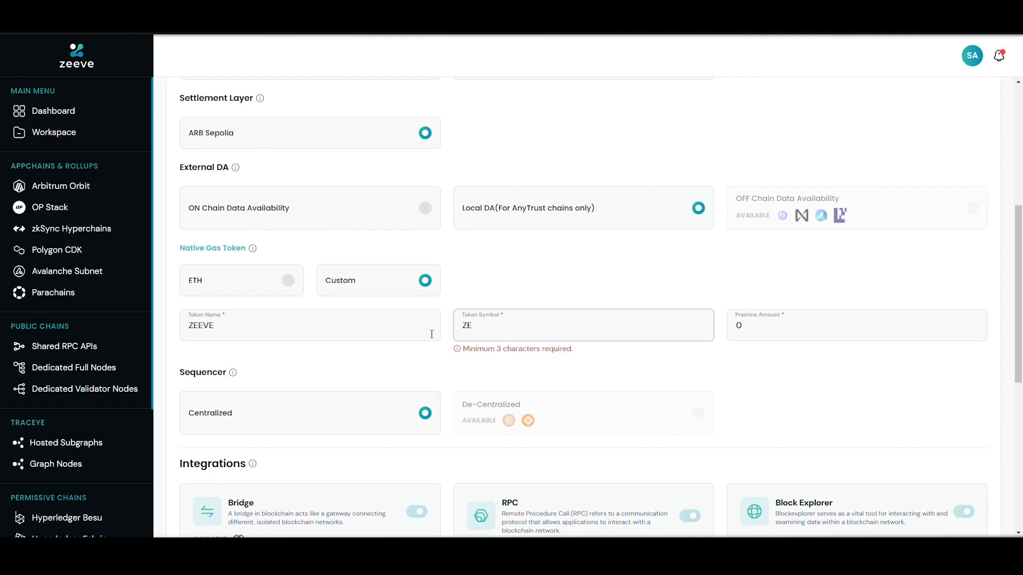
pyautogui.write('E')
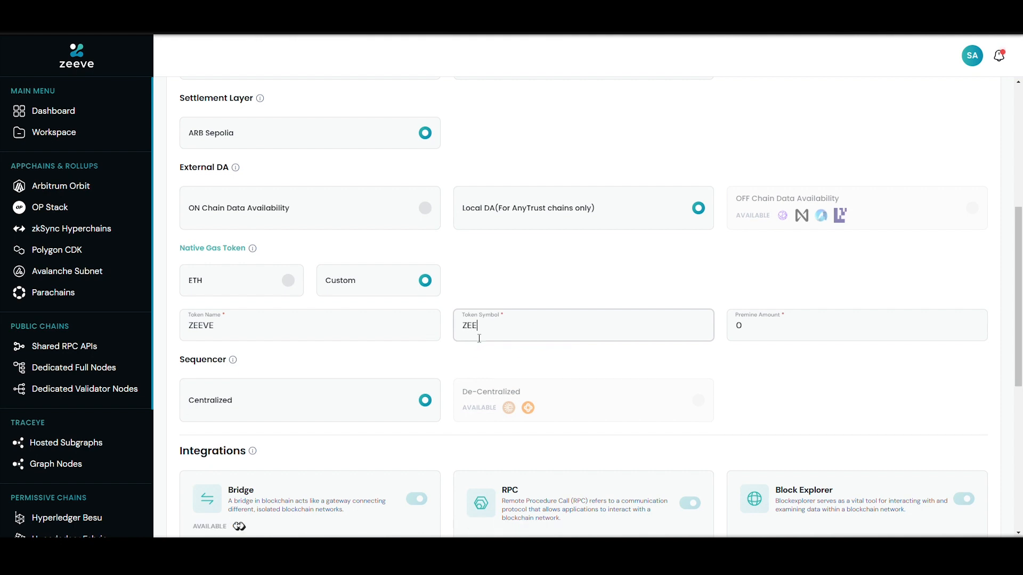
# Change the custom gas token's name to Zeeve
pyautogui.click(373, 334)
pyautogui.press('BackSpace')
pyautogui.press('BackSpace')
pyautogui.press('BackSpace')
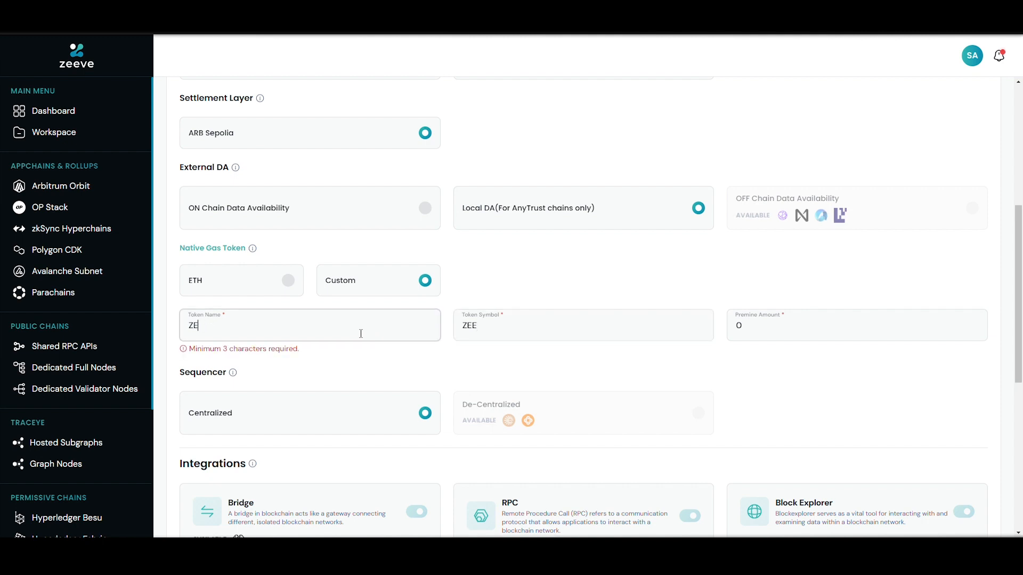
pyautogui.write('eve')
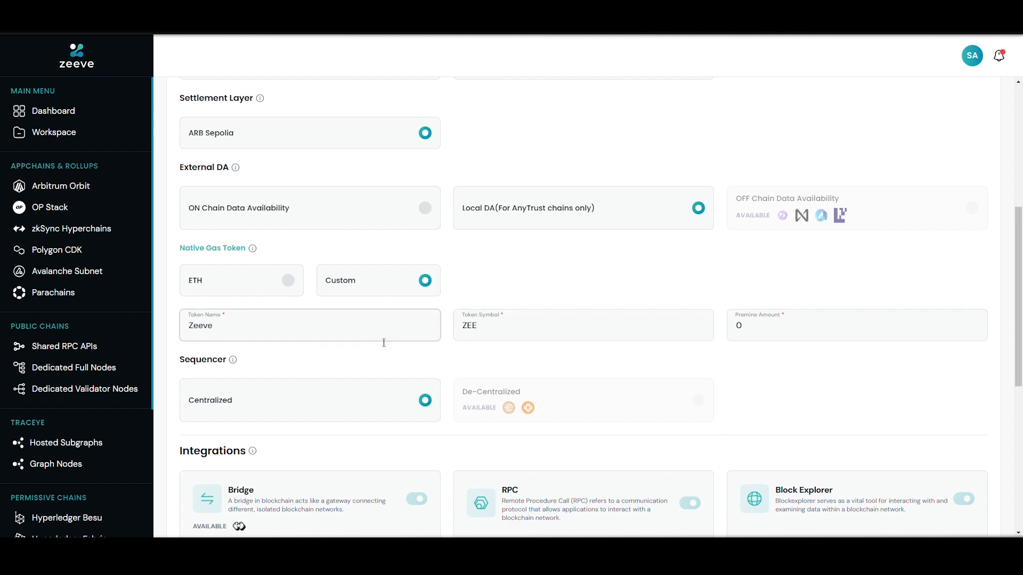
# Set the custom gas token's premine amount to 100,000,000,000
pyautogui.click(770, 339)
pyautogui.write('1')
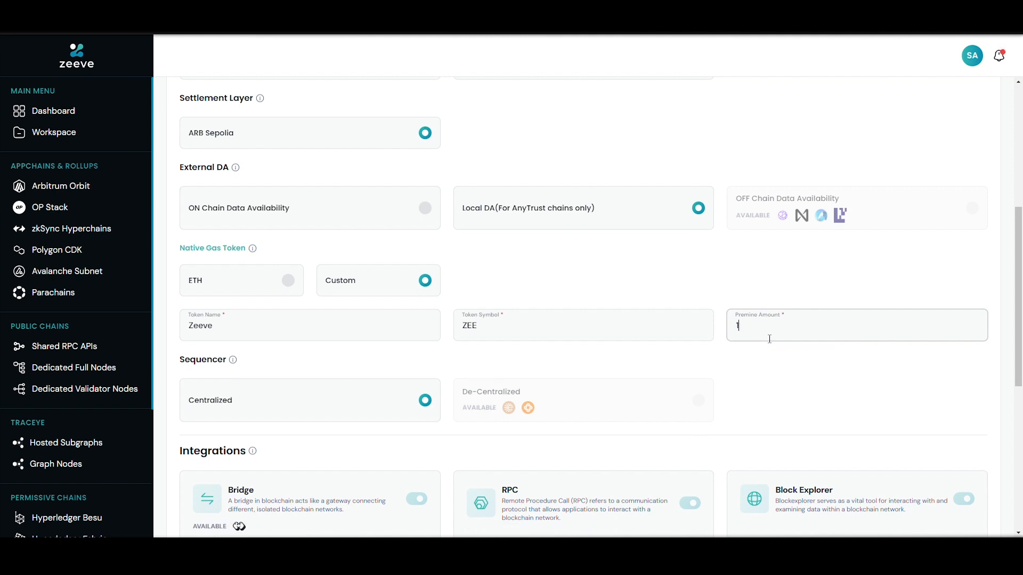
pyautogui.write(',000,000,000,000,000')
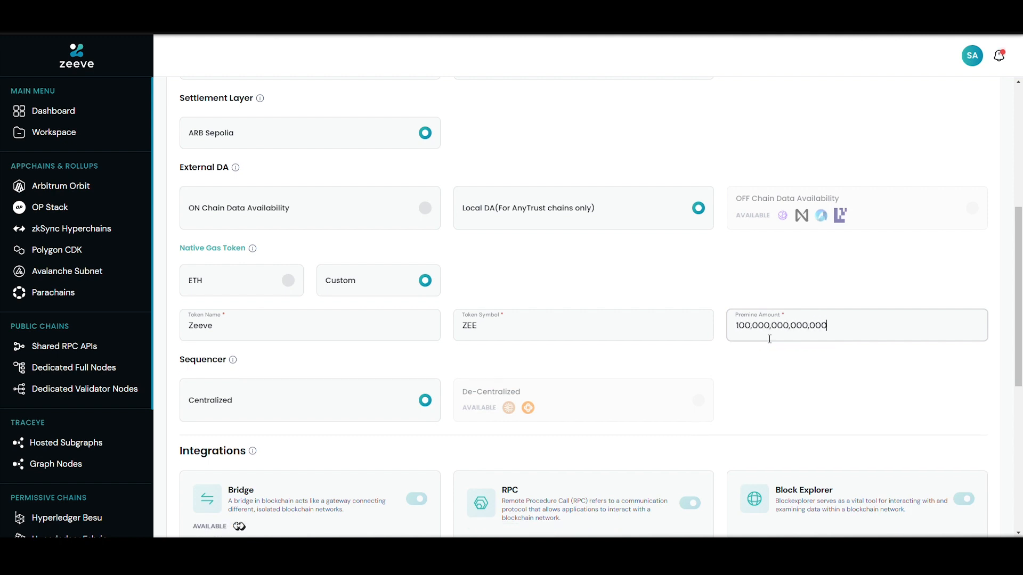
pyautogui.press('BackSpace')
pyautogui.press('BackSpace')
pyautogui.press('BackSpace')
pyautogui.press('BackSpace')
# Review the data availability, gas token and sequencer settings along with the default and third-party integrations
pyautogui.scroll(-1, 569, 265)
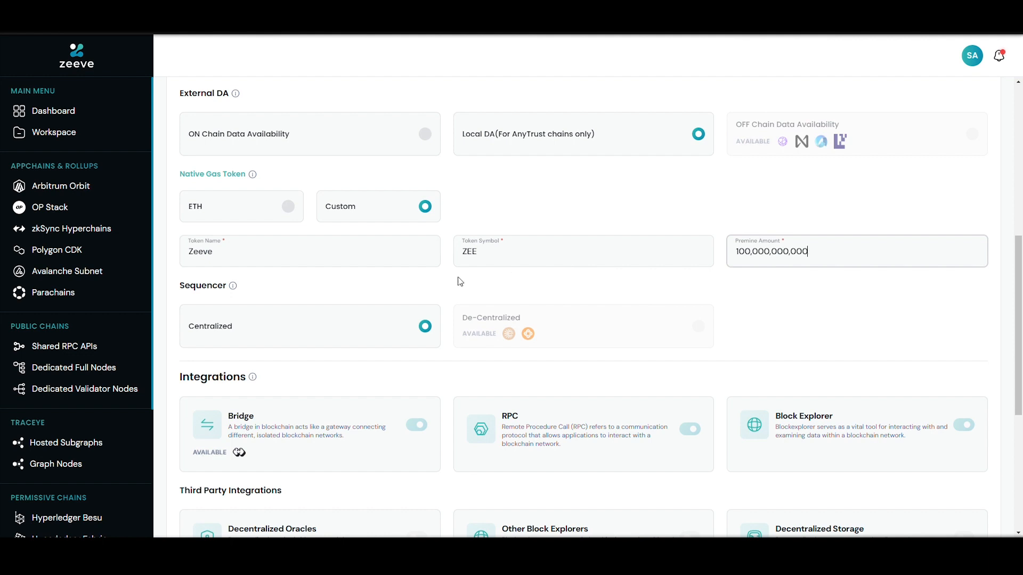
pyautogui.scroll(-1, 460, 281)
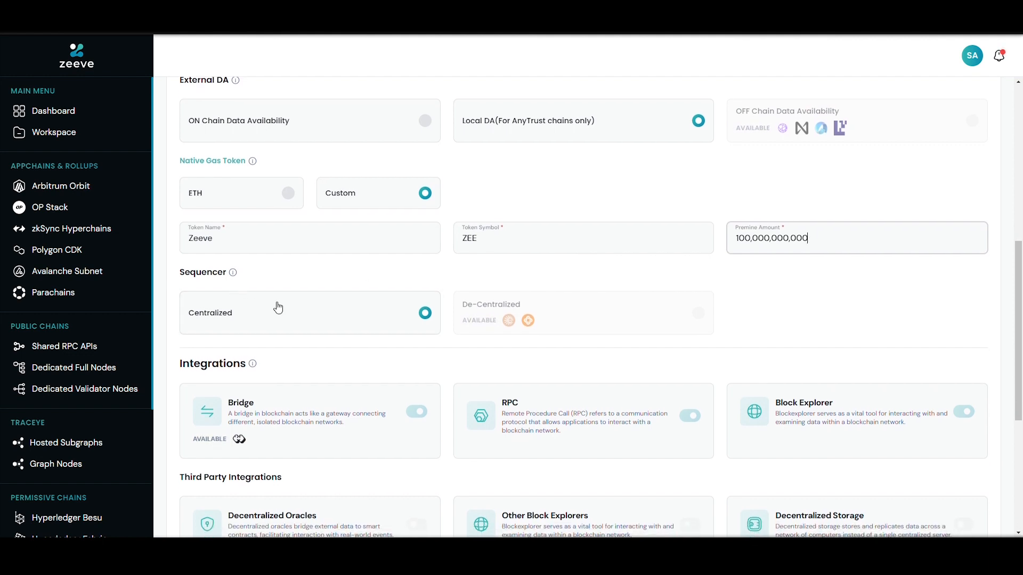
pyautogui.scroll(-1, 393, 277)
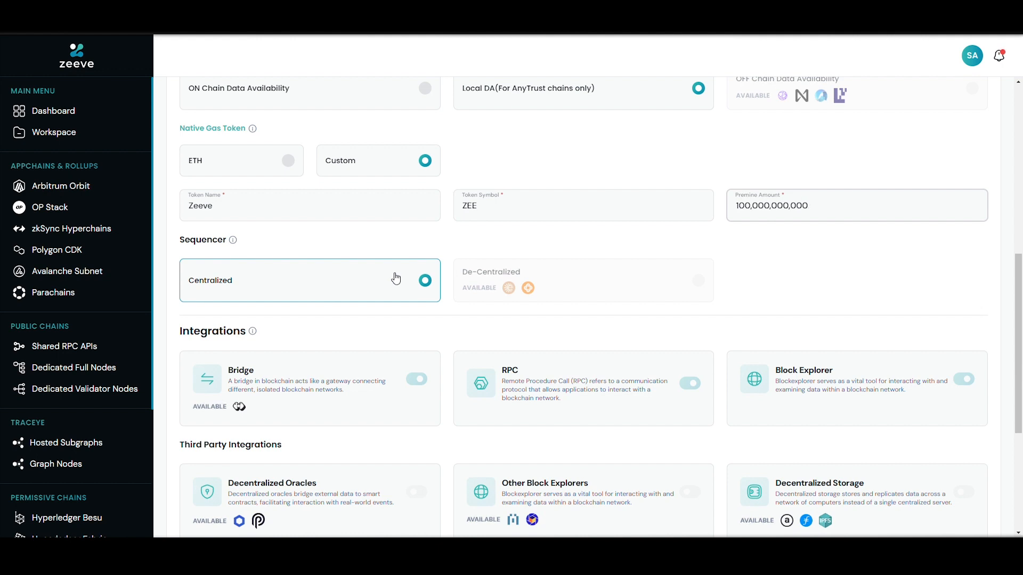
pyautogui.scroll(1, 394, 277)
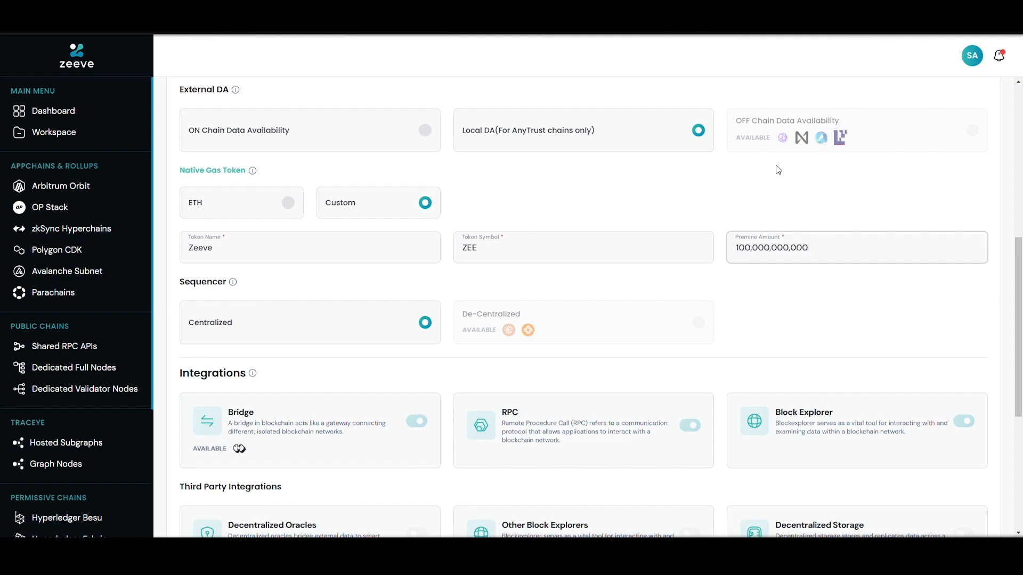
pyautogui.scroll(-2, 671, 221)
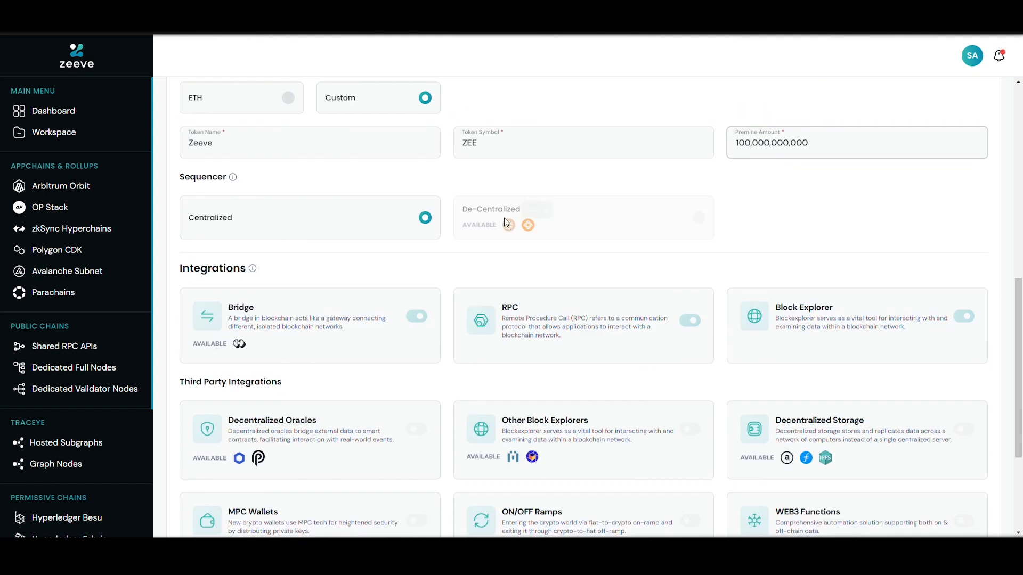
pyautogui.scroll(-1, 478, 192)
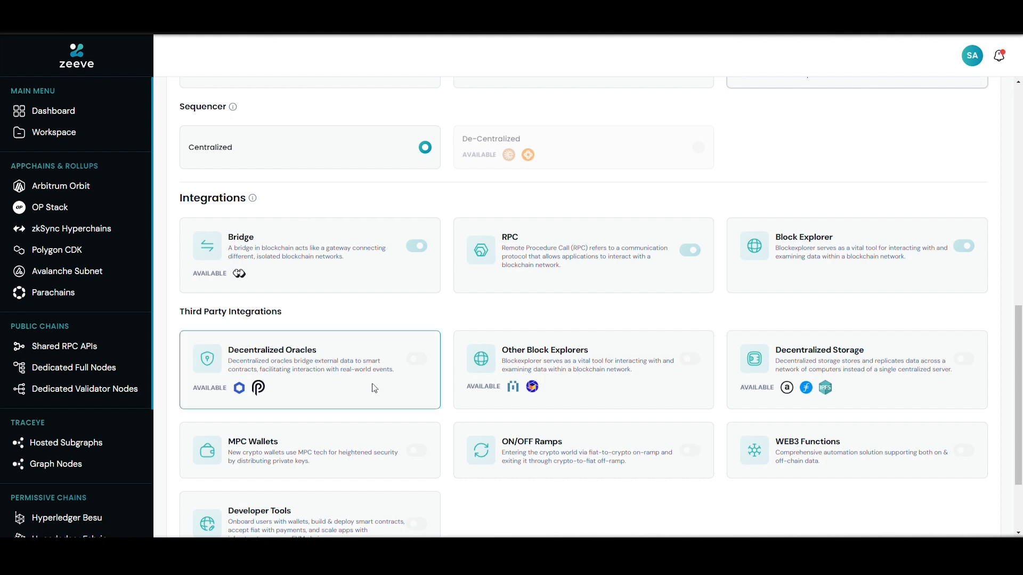
pyautogui.scroll(-2, 393, 433)
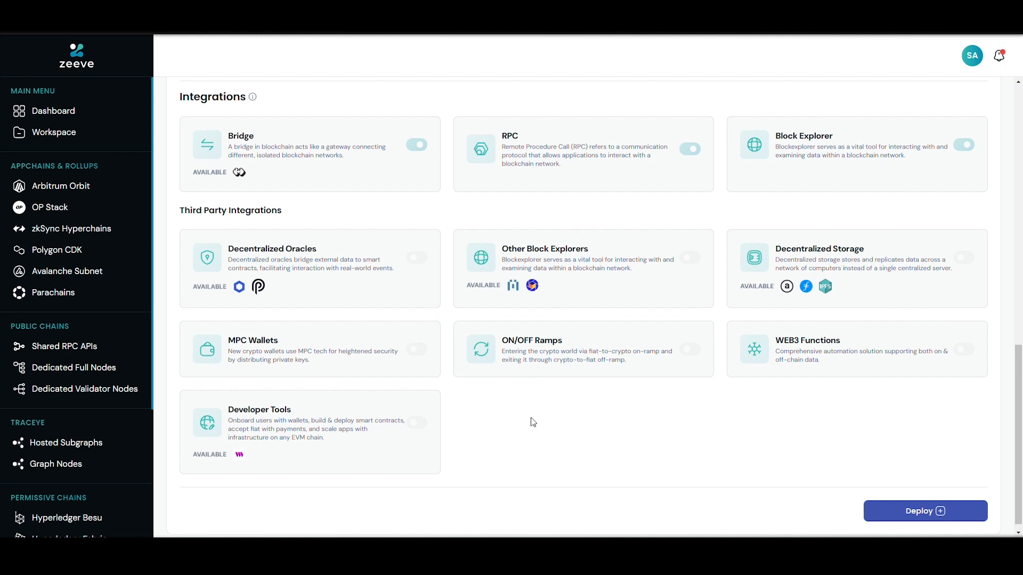
pyautogui.scroll(1, 544, 426)
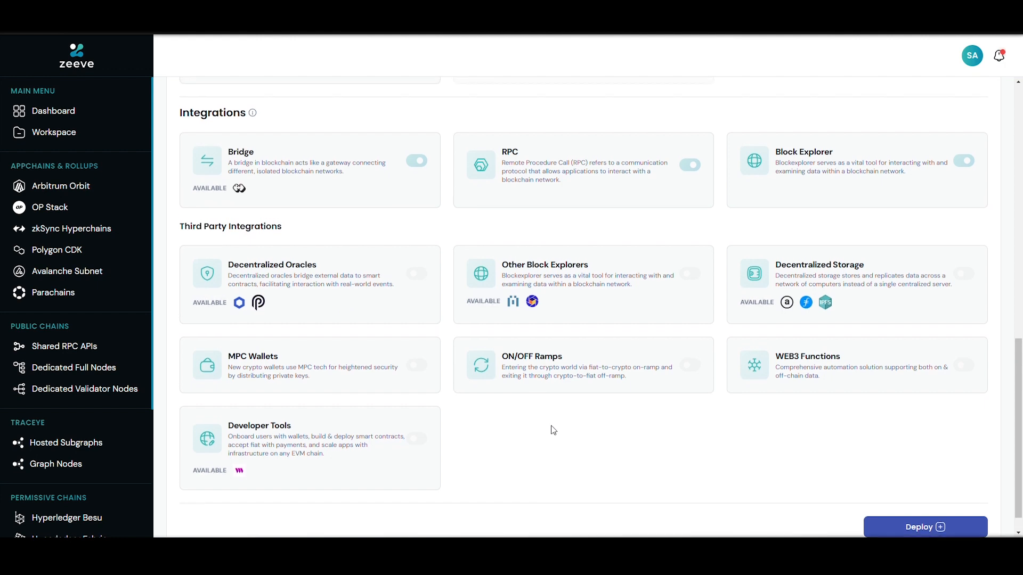
pyautogui.scroll(3, 553, 431)
pyautogui.scroll(1, 553, 430)
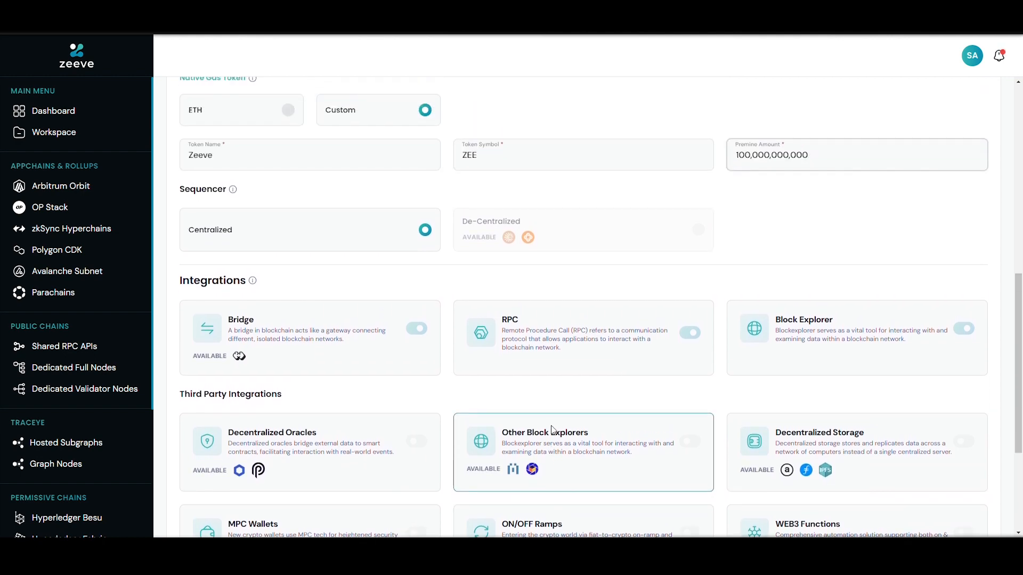
pyautogui.scroll(3, 425, 397)
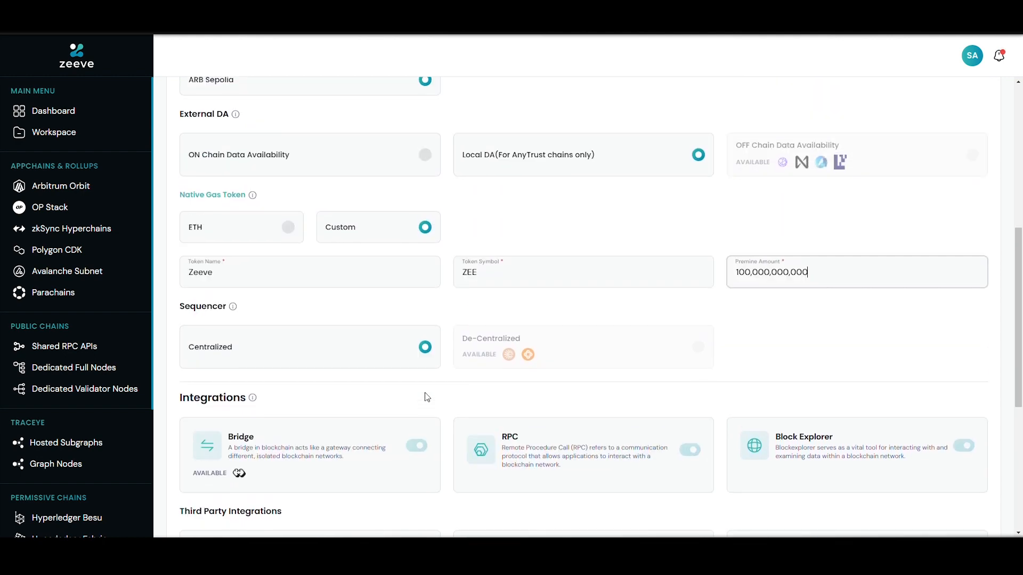
pyautogui.scroll(-5, 424, 397)
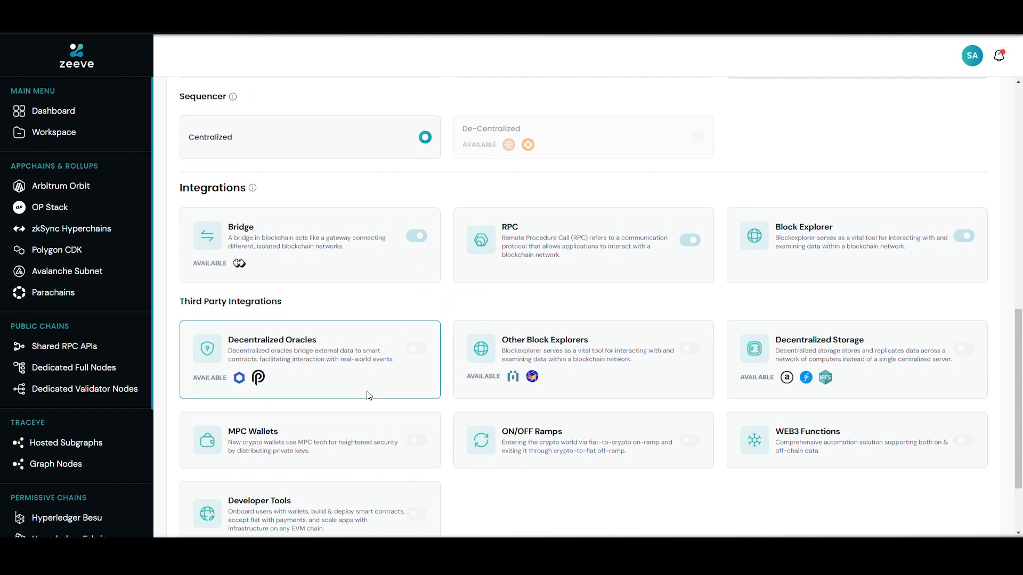
pyautogui.scroll(-1, 433, 429)
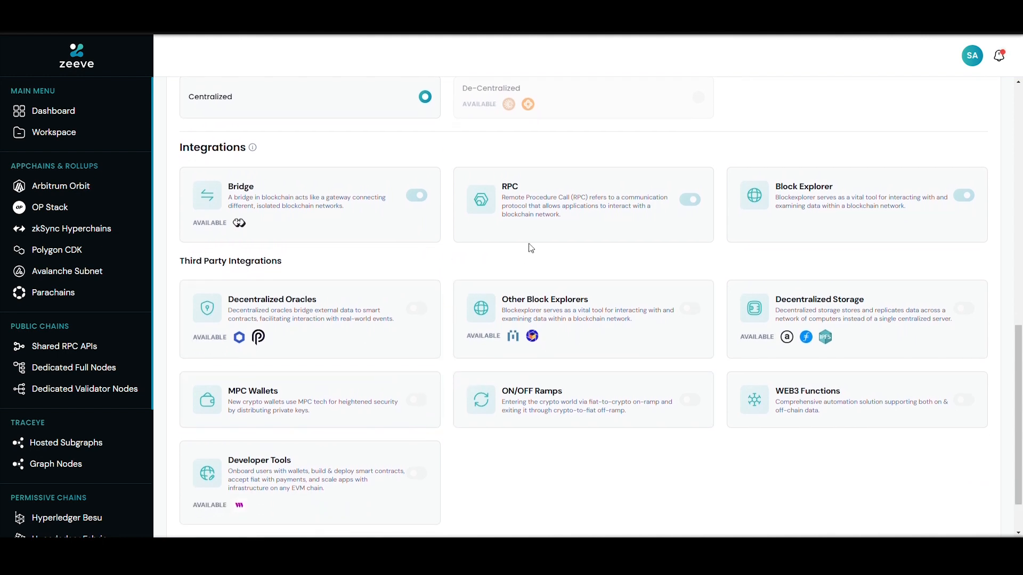
pyautogui.scroll(2, 457, 354)
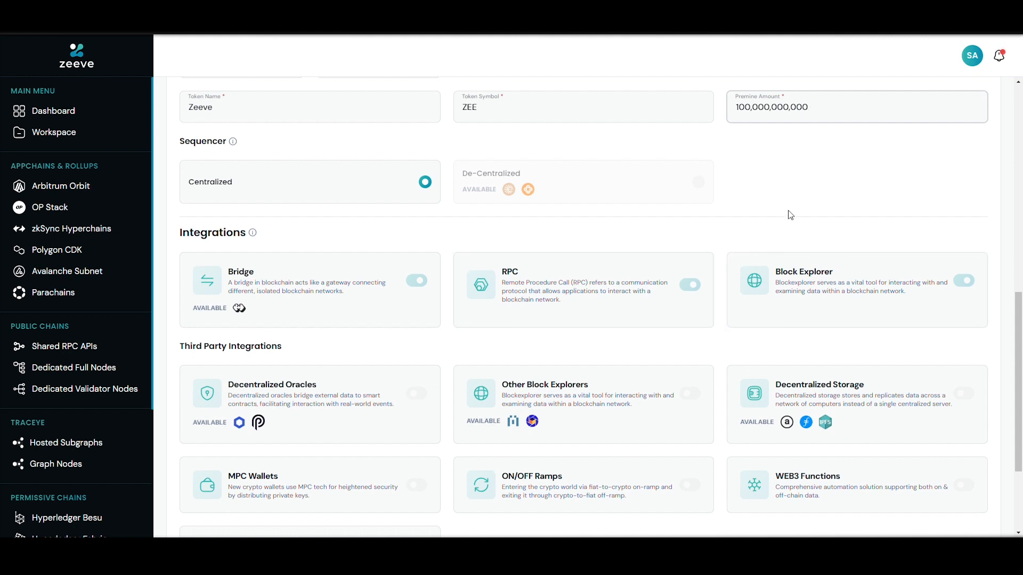
pyautogui.scroll(-1, 794, 219)
pyautogui.scroll(6, 790, 215)
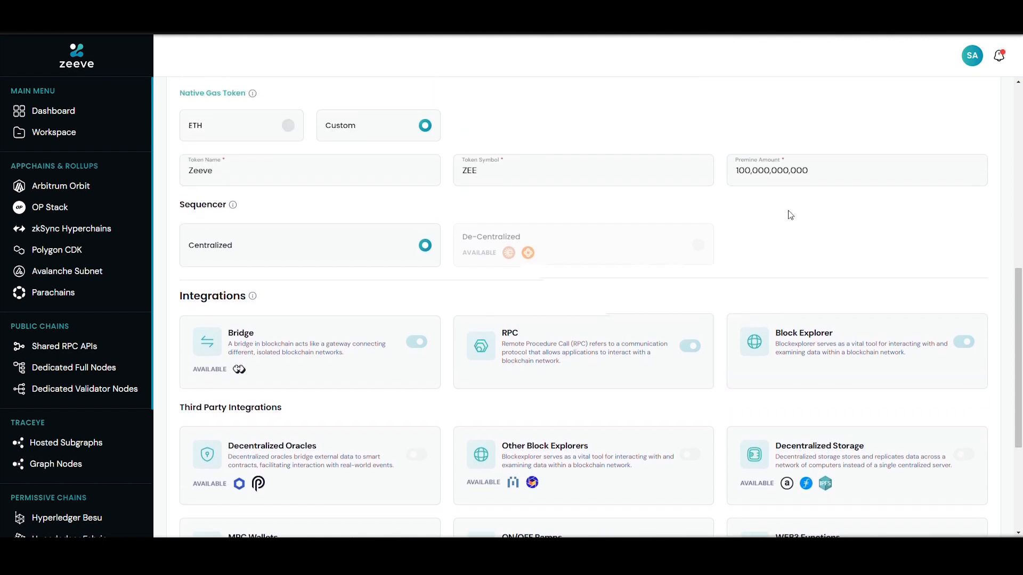
pyautogui.scroll(-8, 792, 214)
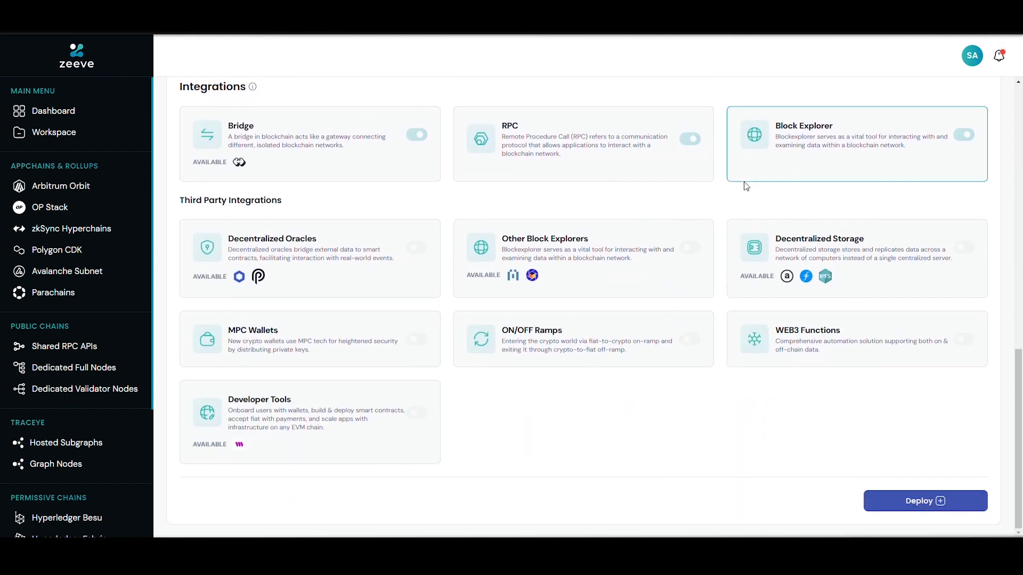
pyautogui.scroll(4, 745, 187)
pyautogui.scroll(-2, 746, 186)
pyautogui.scroll(-3, 746, 186)
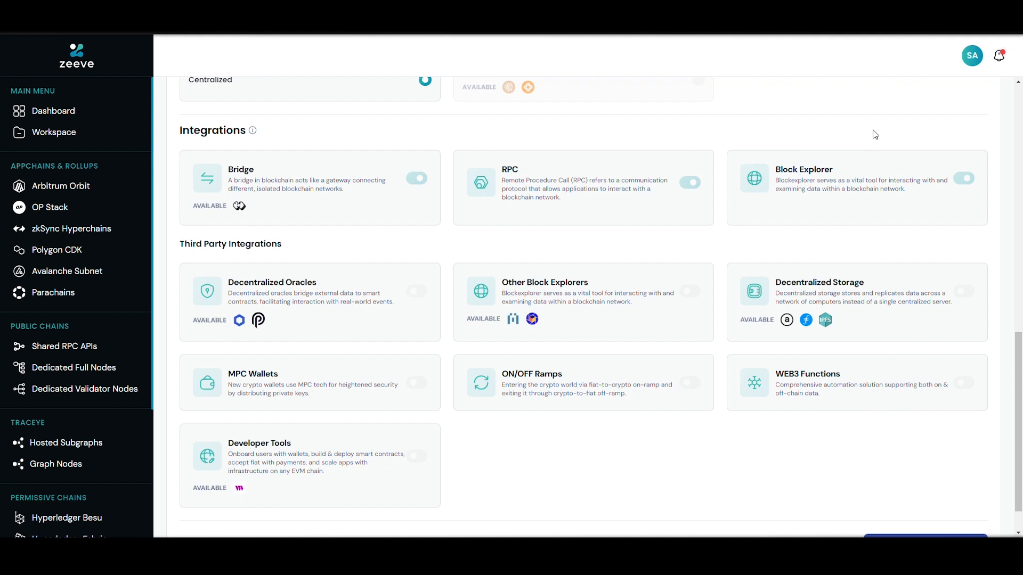
pyautogui.scroll(-1, 778, 405)
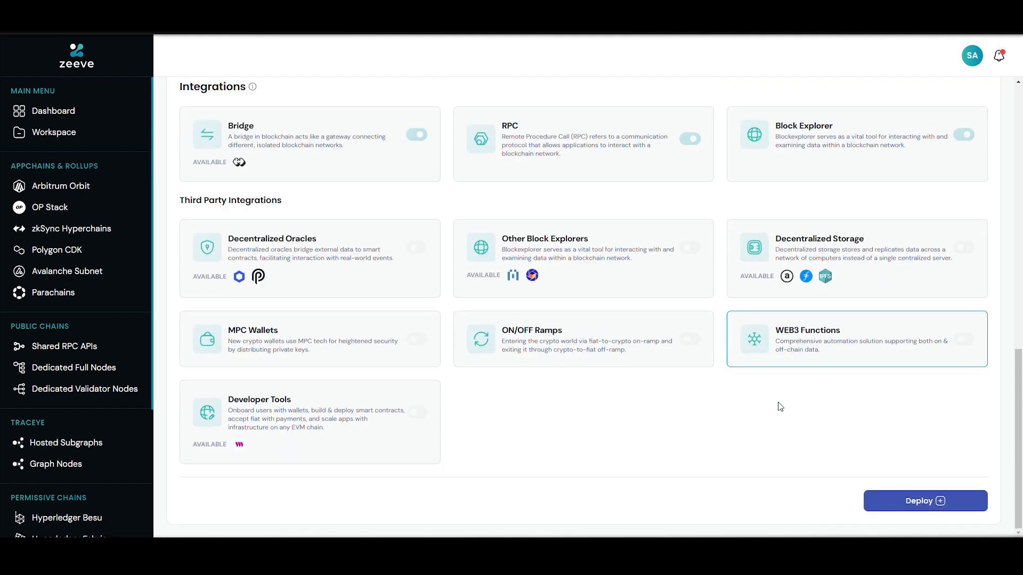
# Deploy the configured arbitorbit devnet and check its provisioning status in the Nitro Node (L3) Info
pyautogui.click(924, 503)
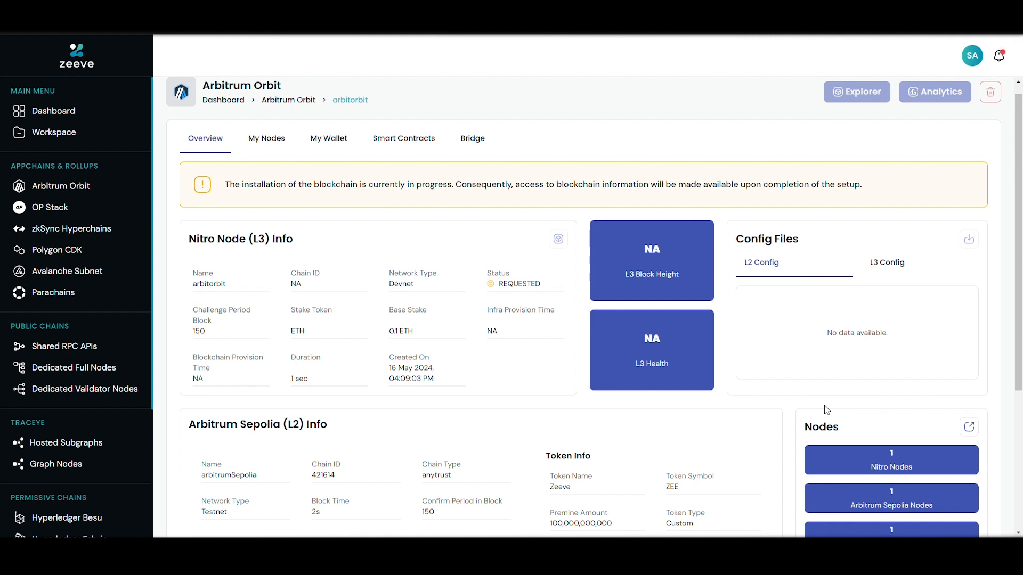
pyautogui.moveTo(501, 291)
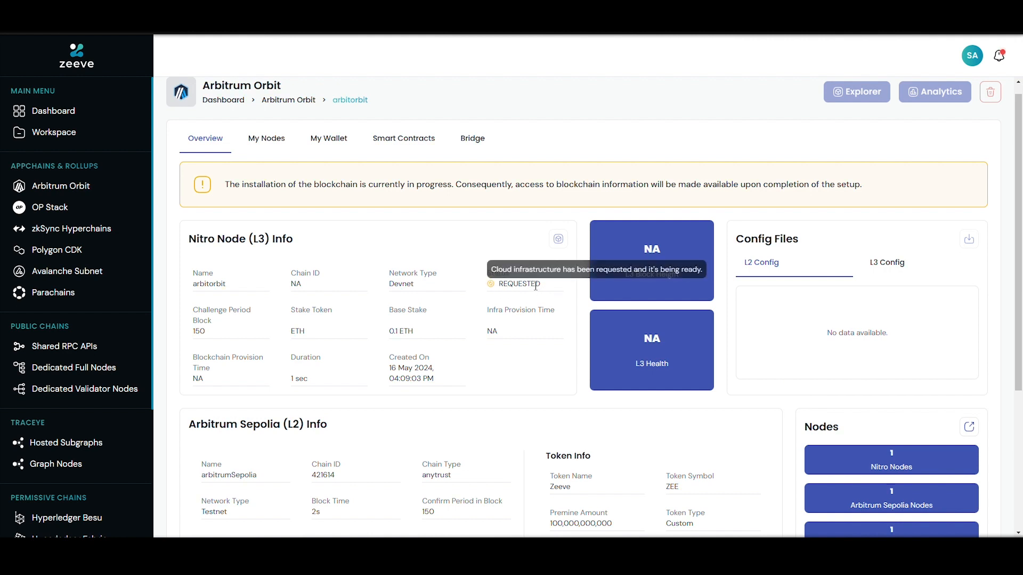
pyautogui.scroll(-2, 517, 297)
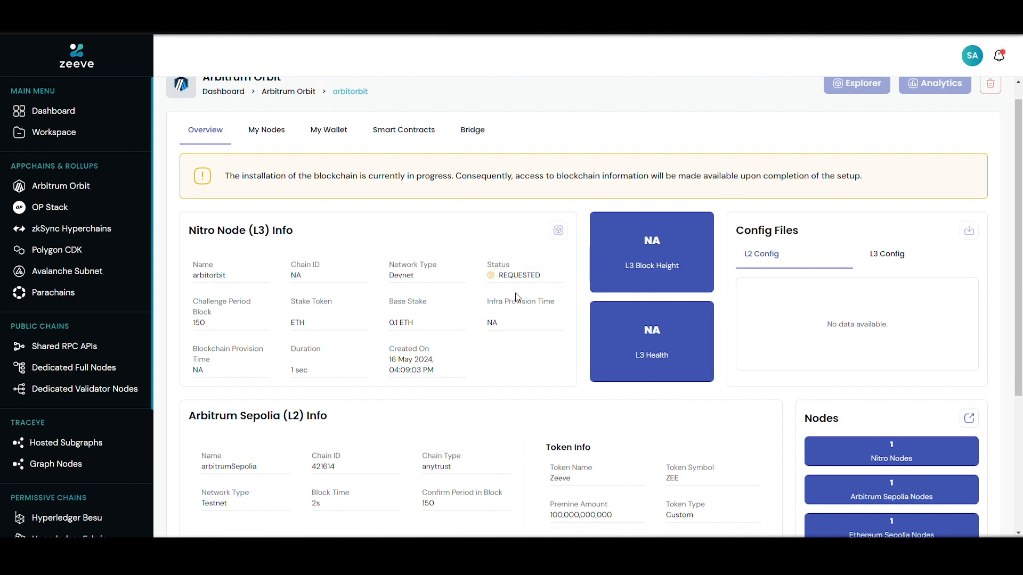
pyautogui.scroll(2, 517, 297)
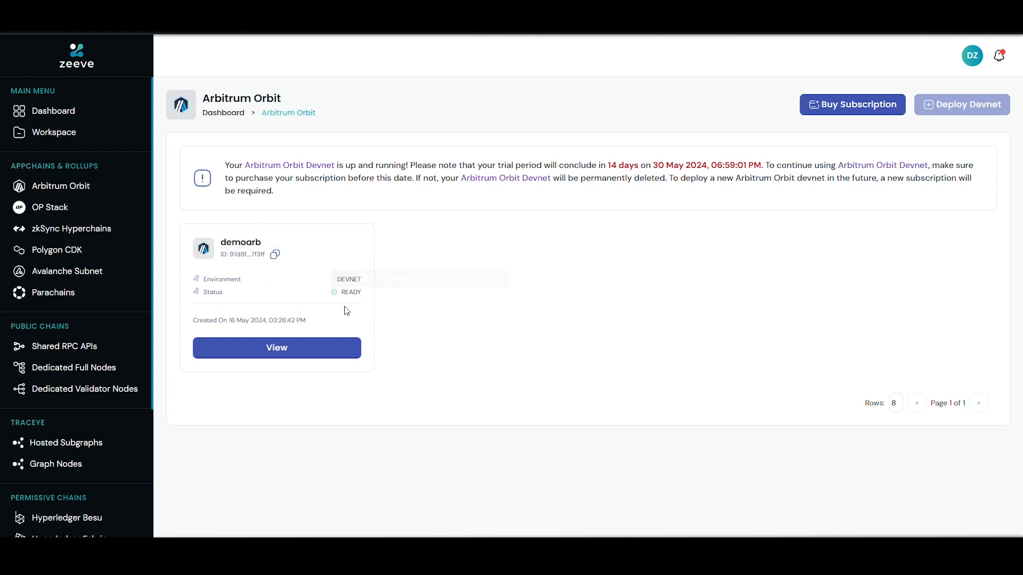
# Open the demoarb devnet and examine its Nitro node info, L3 health and L2 config
pyautogui.click(327, 356)
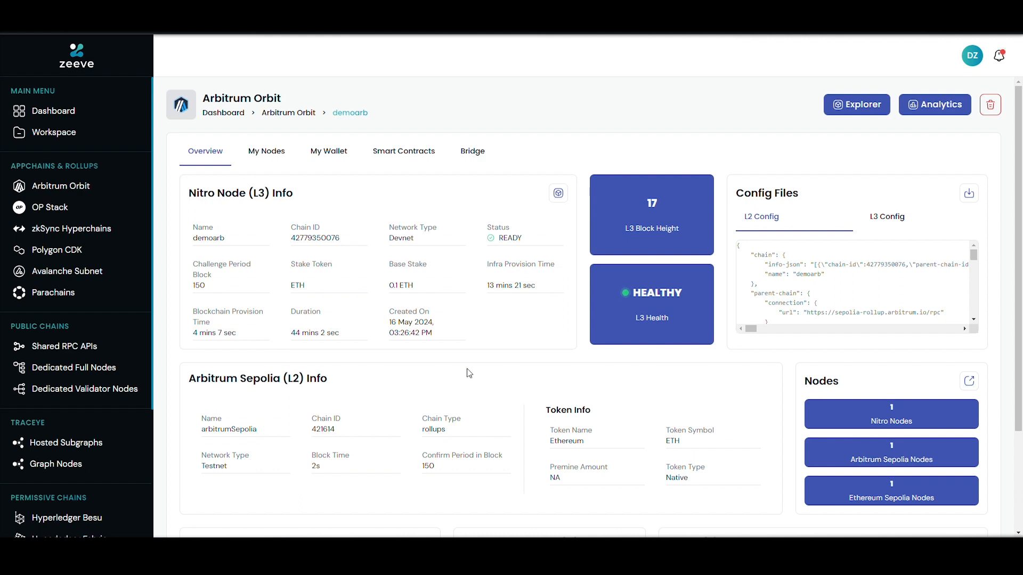
pyautogui.scroll(-1, 469, 373)
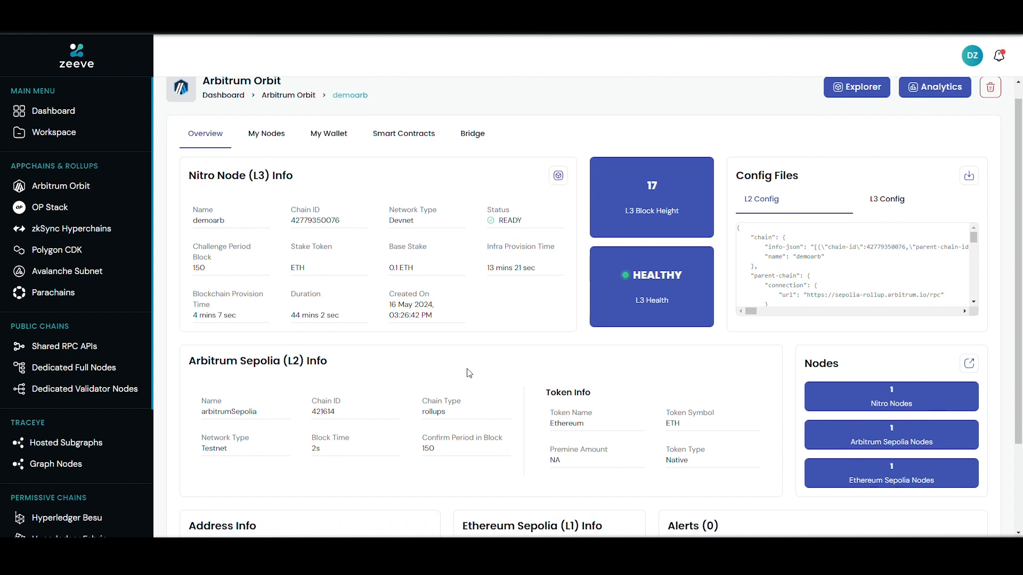
pyautogui.scroll(1, 468, 372)
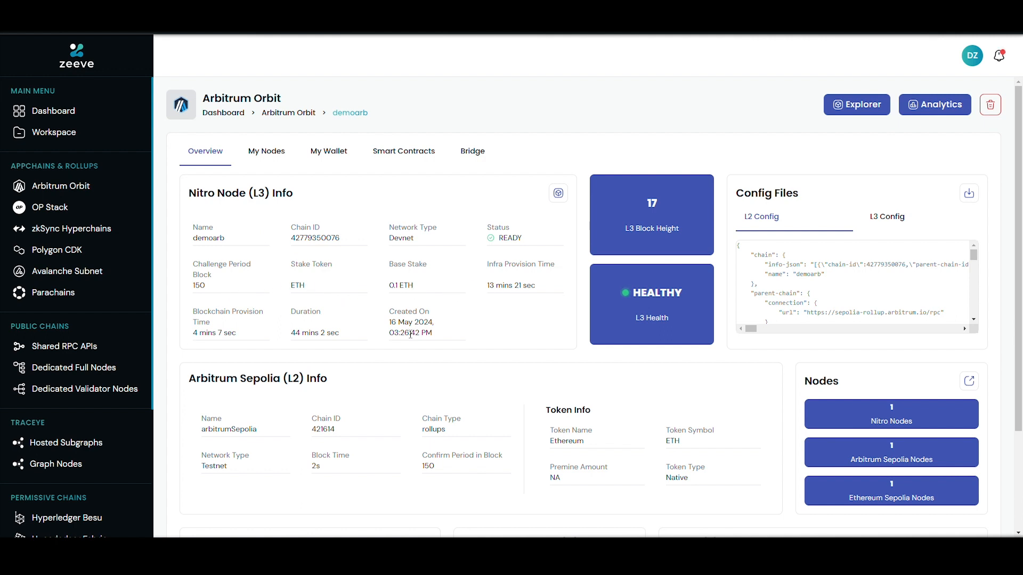
pyautogui.scroll(-1, 411, 335)
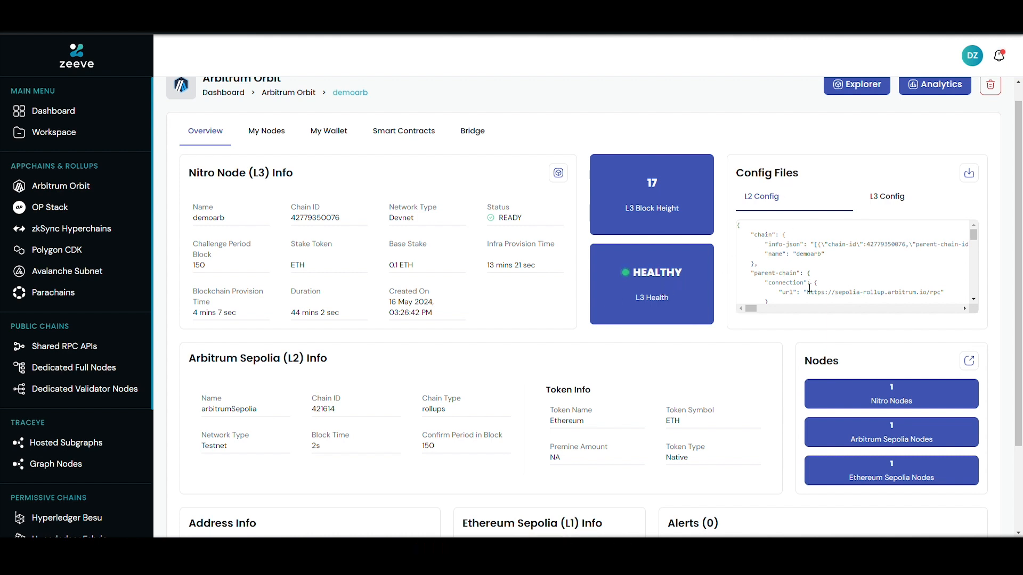
# Show demoarb's L3 config file and examine its Arbitrum Sepolia info, token info, nodes, addresses and alerts
pyautogui.click(906, 199)
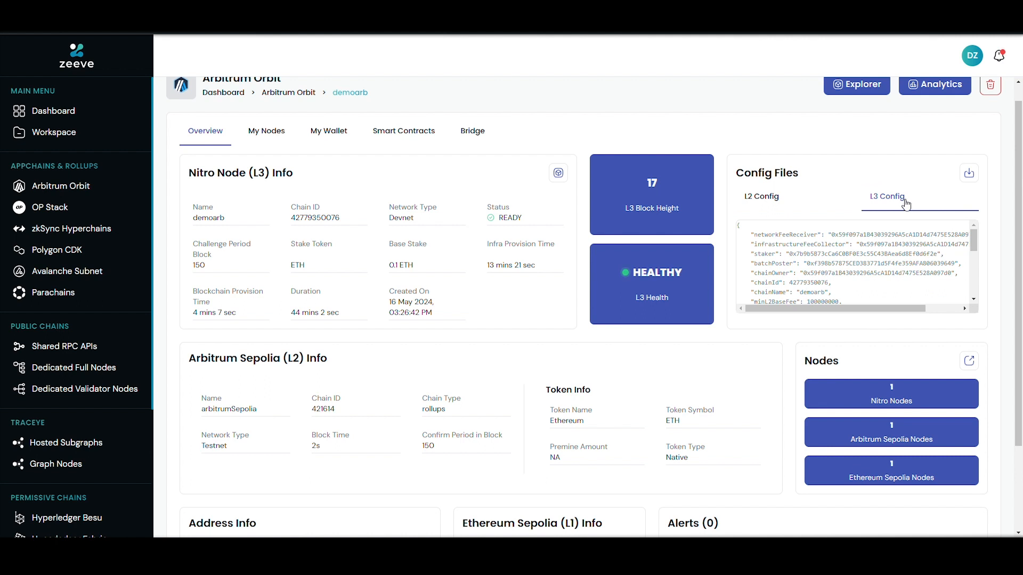
pyautogui.scroll(-1, 730, 357)
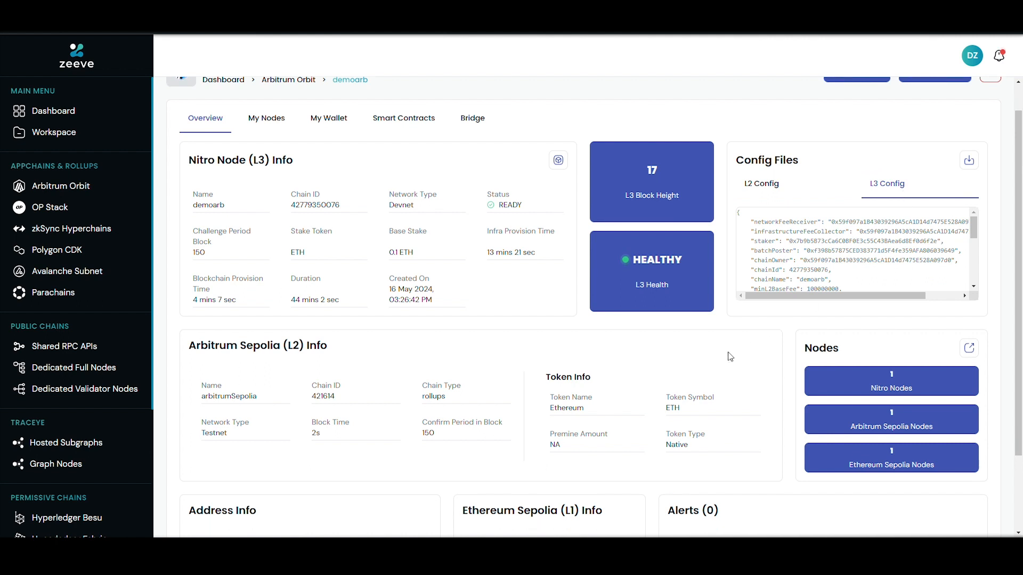
pyautogui.scroll(-1, 729, 356)
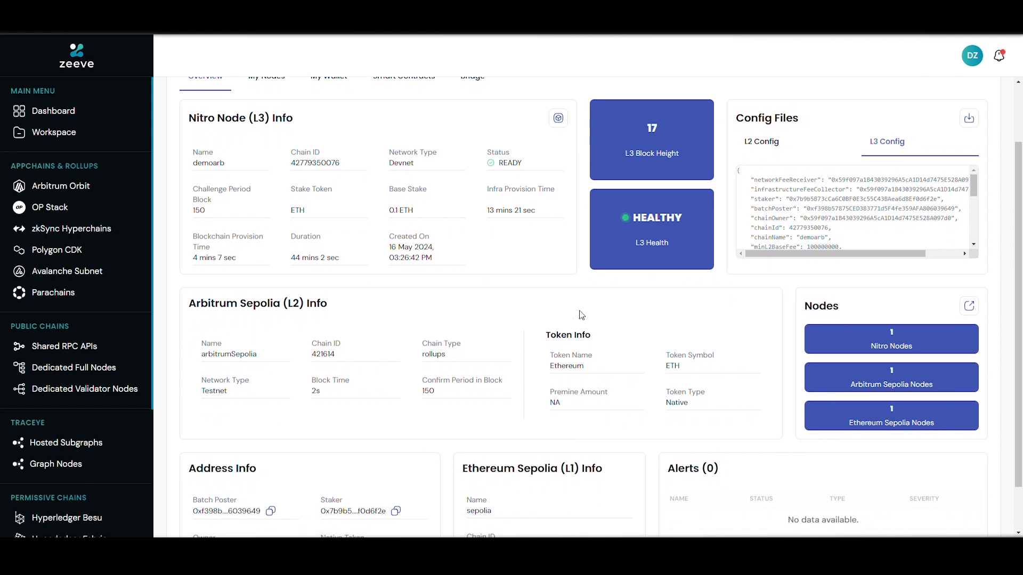
pyautogui.scroll(-1, 520, 317)
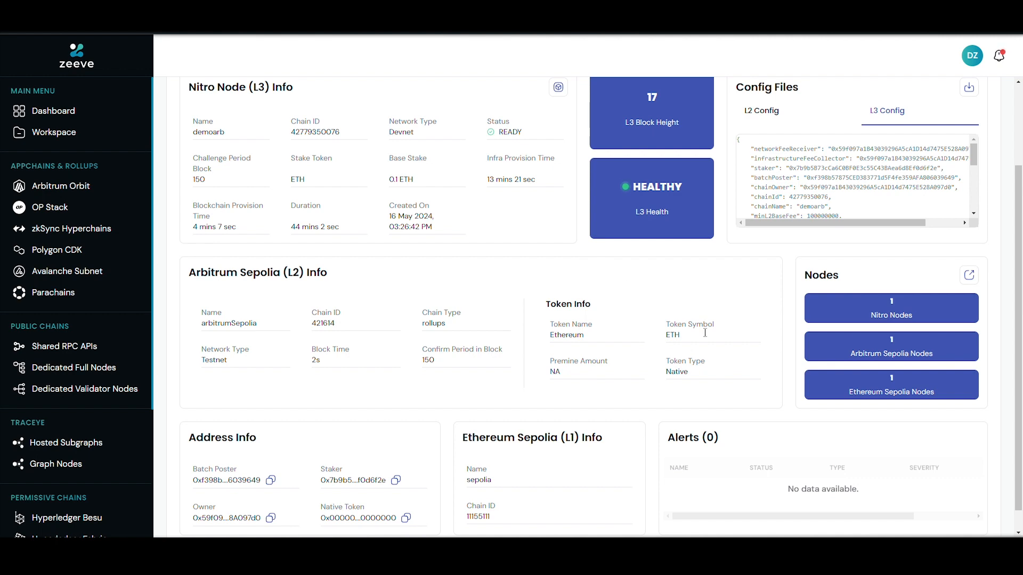
pyautogui.scroll(-1, 708, 336)
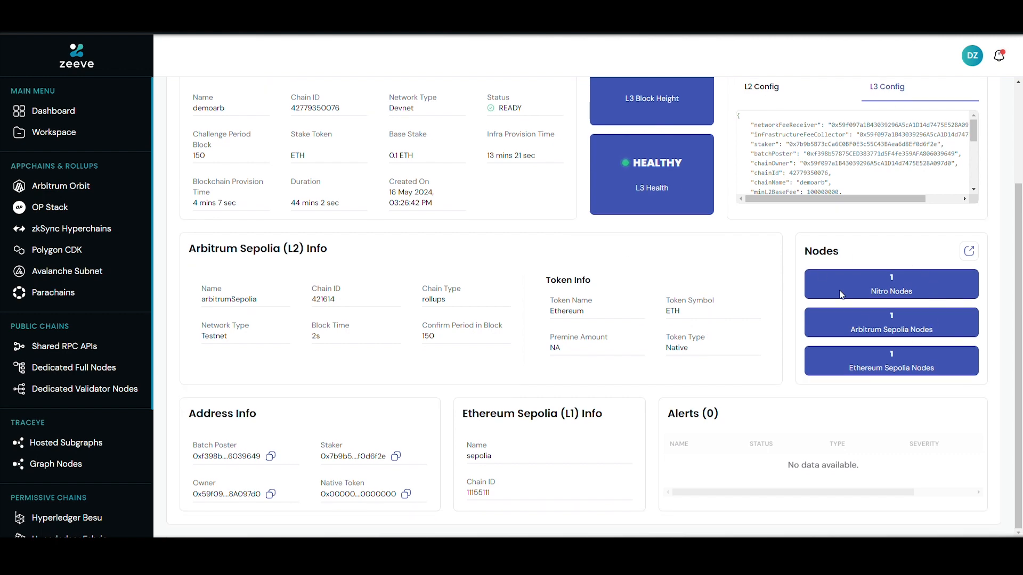
pyautogui.scroll(4, 930, 198)
pyautogui.scroll(-4, 930, 199)
pyautogui.scroll(2, 912, 365)
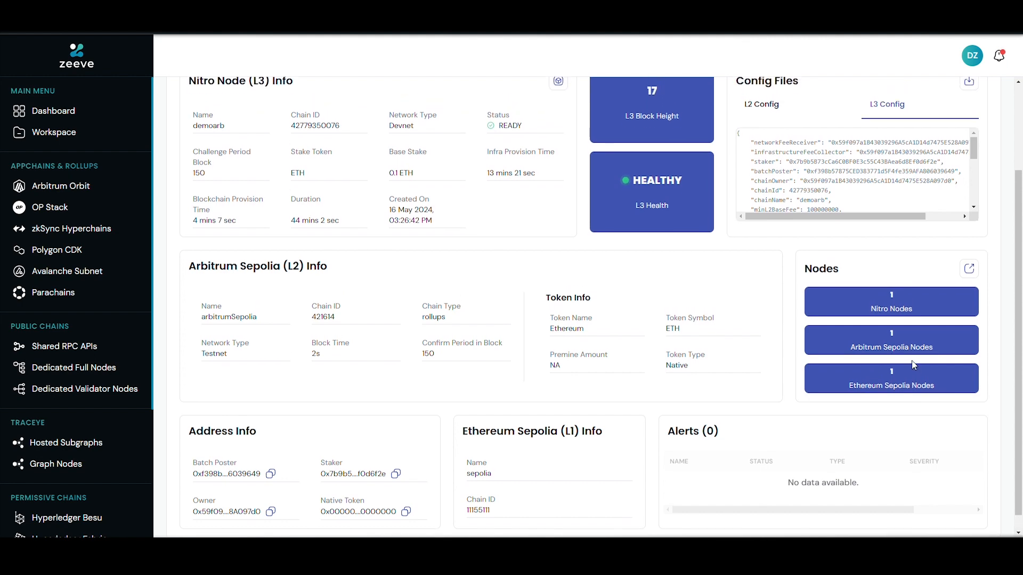
# Examine demoarb's address info, native token and Ethereum Sepolia (L1) info in the overview
pyautogui.scroll(-2, 914, 365)
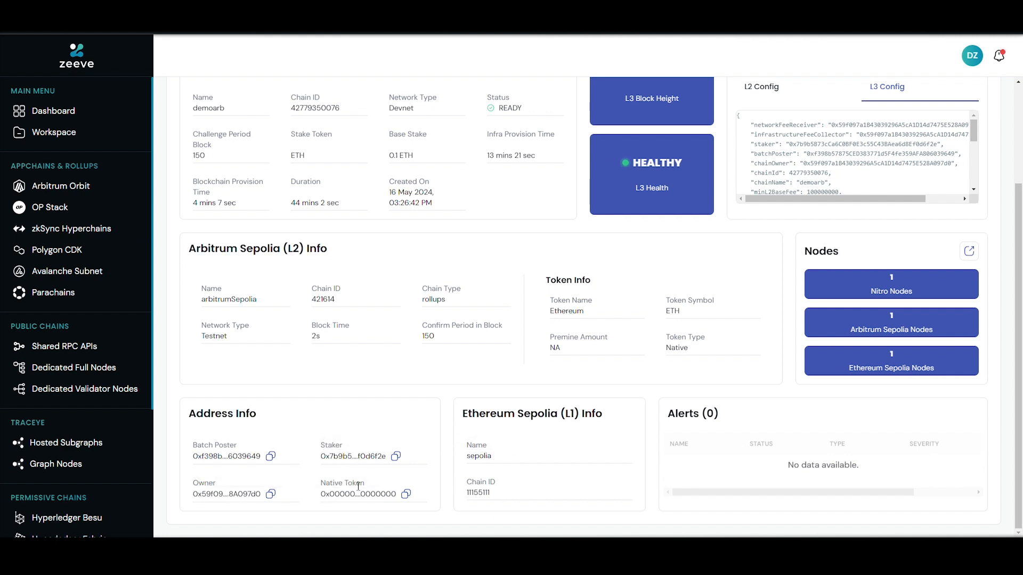
pyautogui.scroll(1, 445, 459)
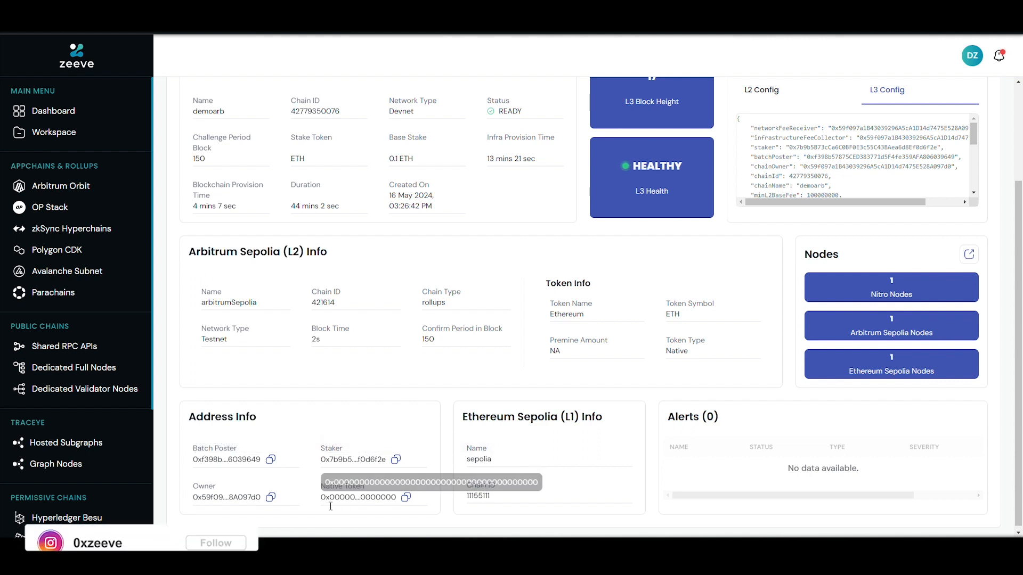
pyautogui.scroll(-1, 452, 457)
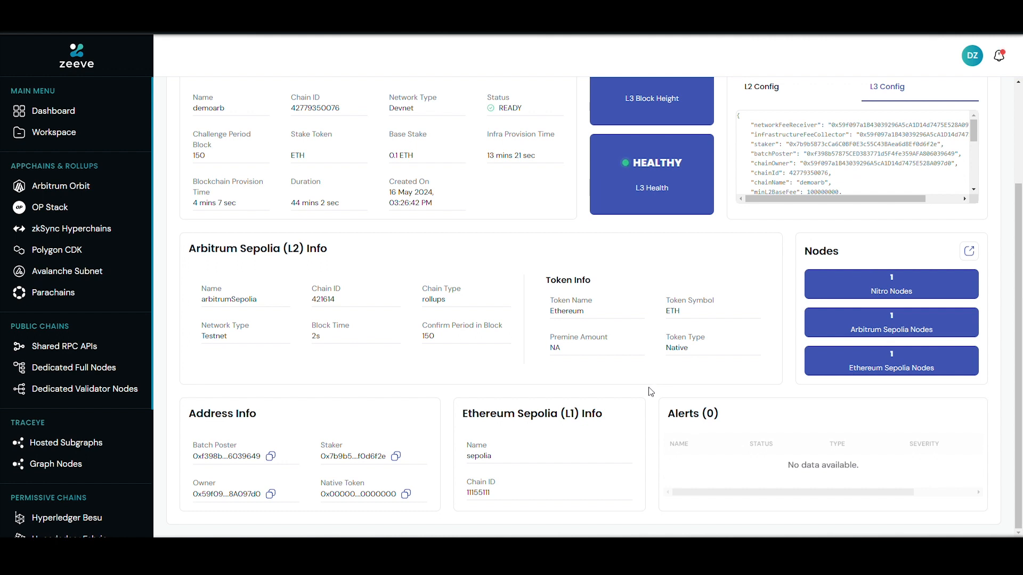
pyautogui.scroll(3, 651, 392)
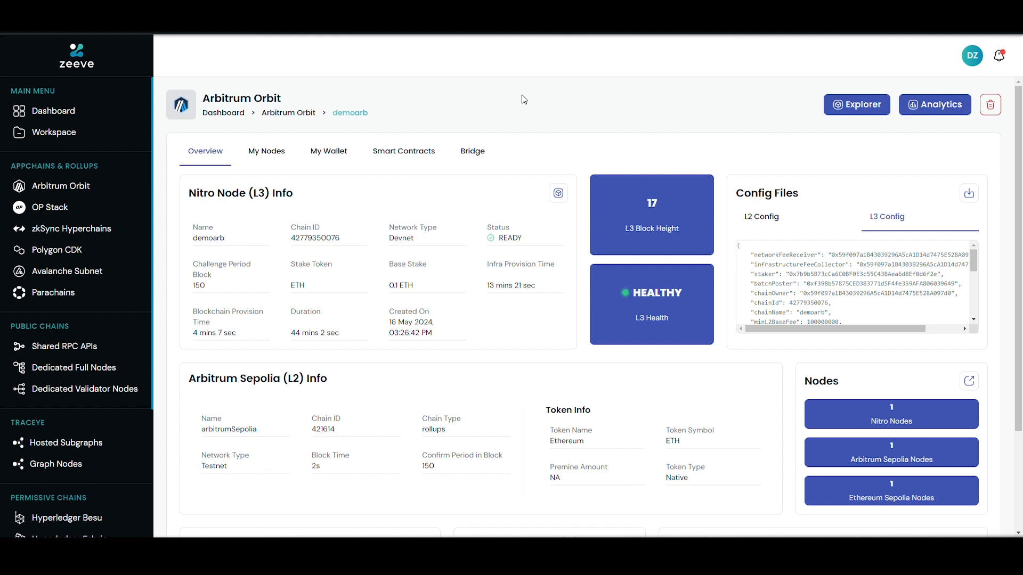
# List demoarb's nodes, inspect the Nitro Node's general info and RPC endpoint, and return to the node list
pyautogui.click(270, 159)
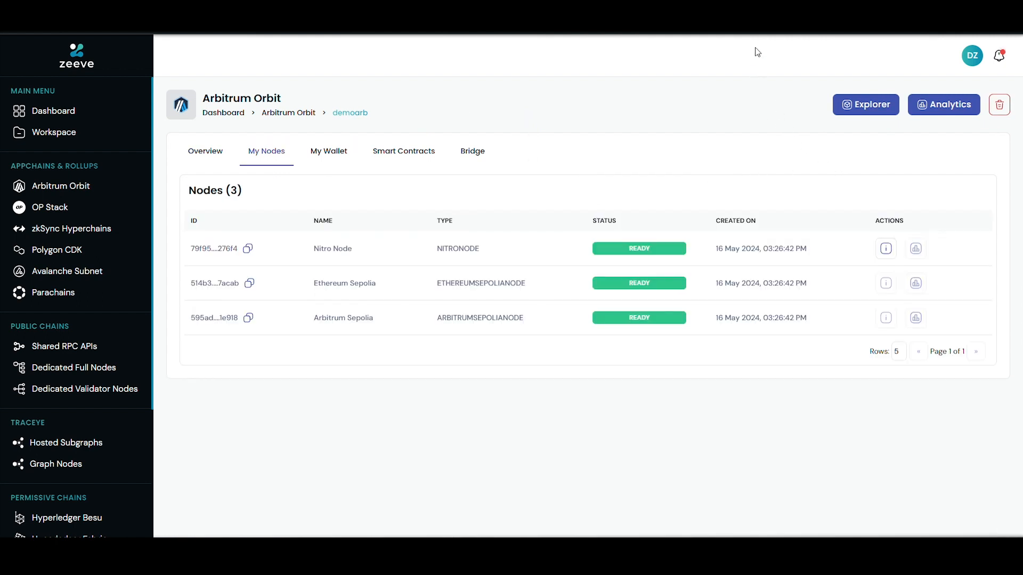
pyautogui.click(887, 248)
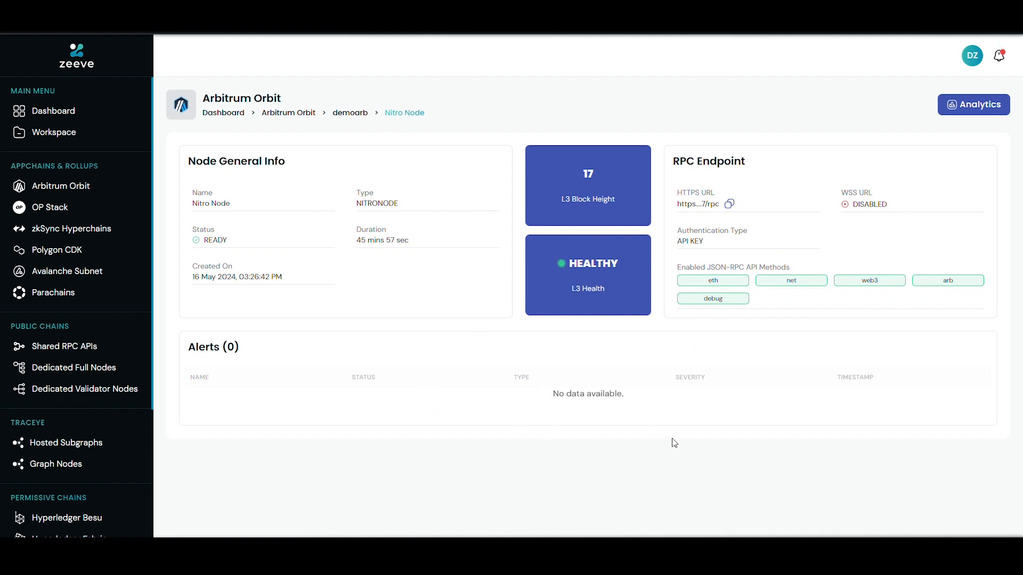
pyautogui.click(348, 112)
pyautogui.click(273, 153)
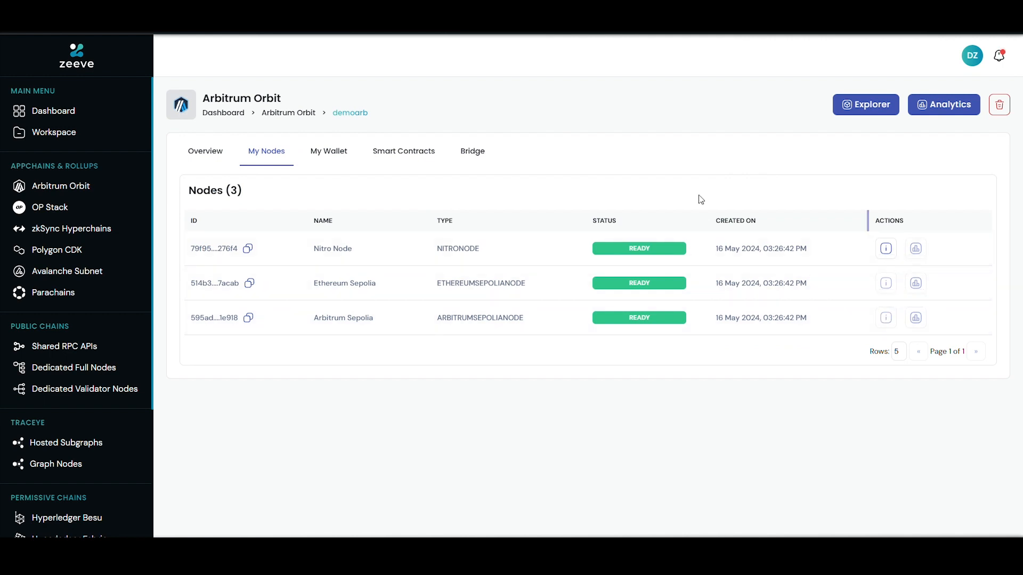
# View demoarb's wallets and review its Arbitrum Sepolia (L2) and Nitro Node (L3) smart contracts
pyautogui.click(326, 156)
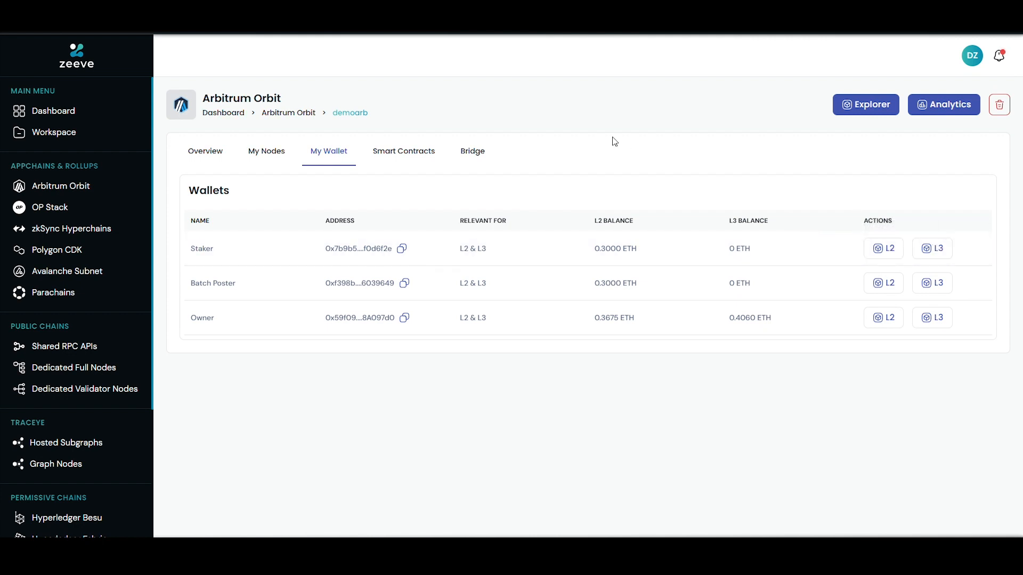
pyautogui.click(417, 155)
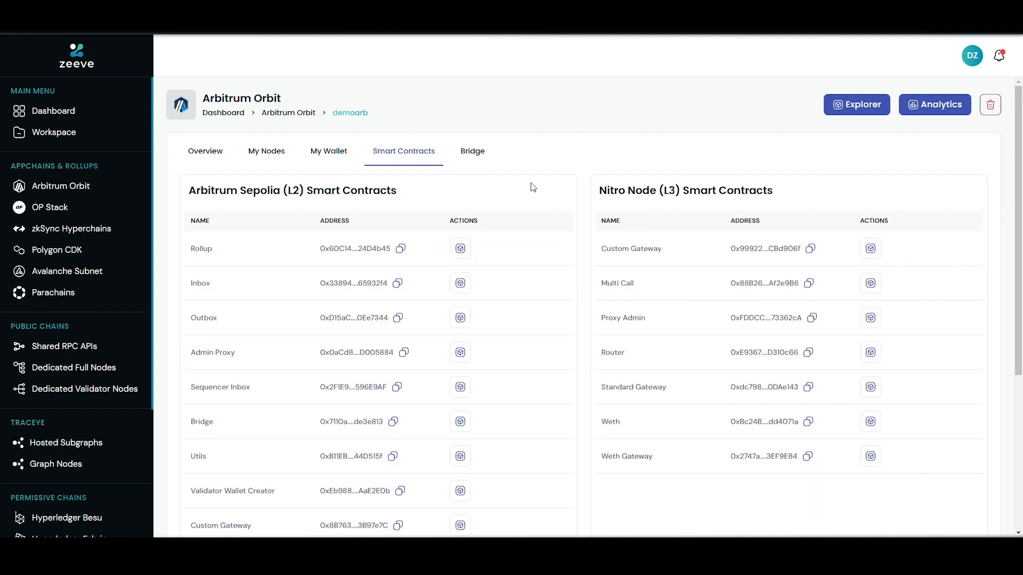
pyautogui.scroll(-2, 571, 209)
pyautogui.scroll(2, 571, 209)
pyautogui.scroll(-3, 568, 328)
pyautogui.scroll(3, 570, 330)
pyautogui.scroll(-1, 176, 146)
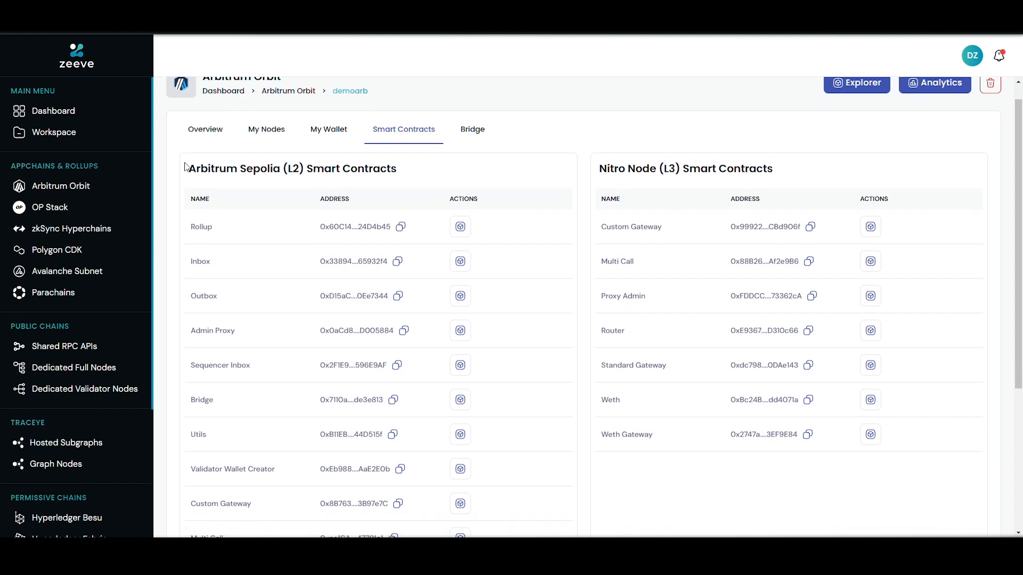
pyautogui.scroll(-1, 176, 235)
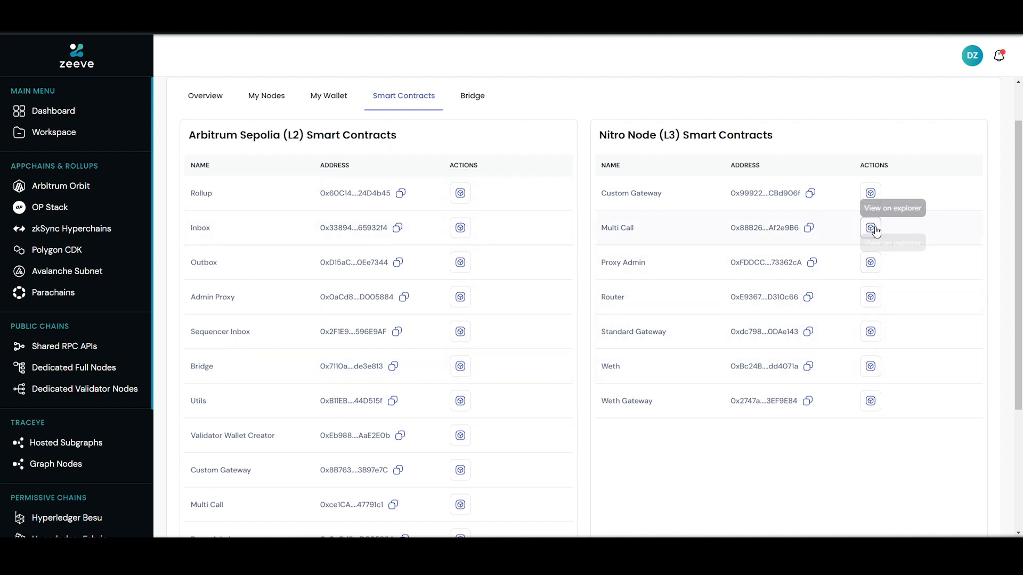
pyautogui.scroll(2, 877, 231)
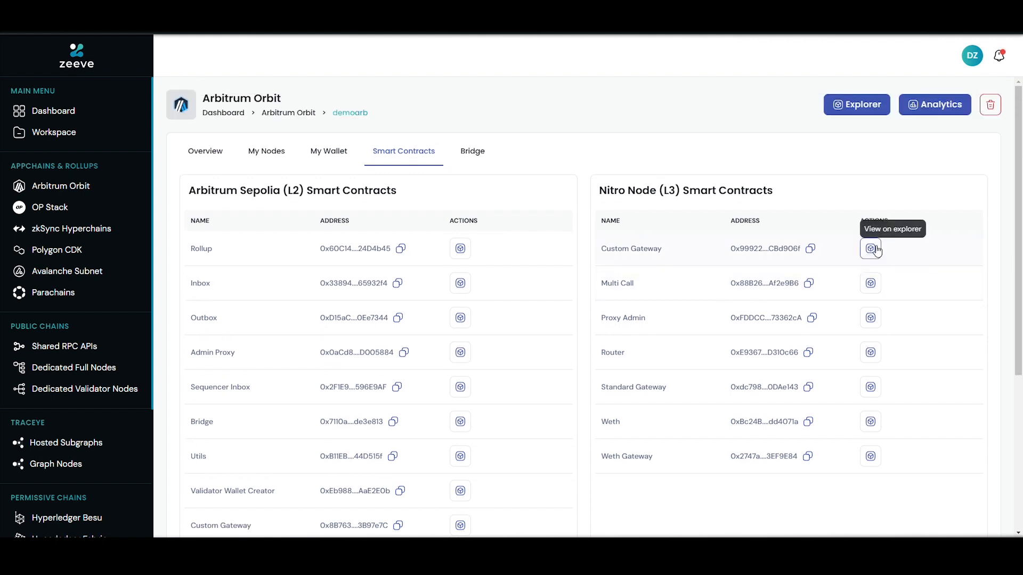
# View the L3 Custom Gateway contract in the explorer, and return to demoarb to read its bridge information
pyautogui.click(874, 249)
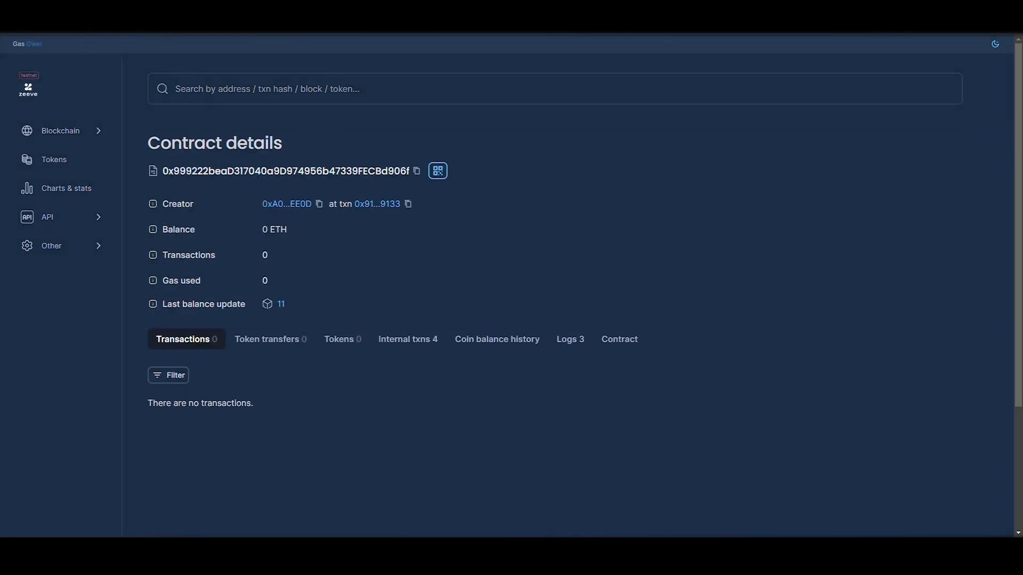
pyautogui.hotkey('ctrl', 'shift', 'Tab')
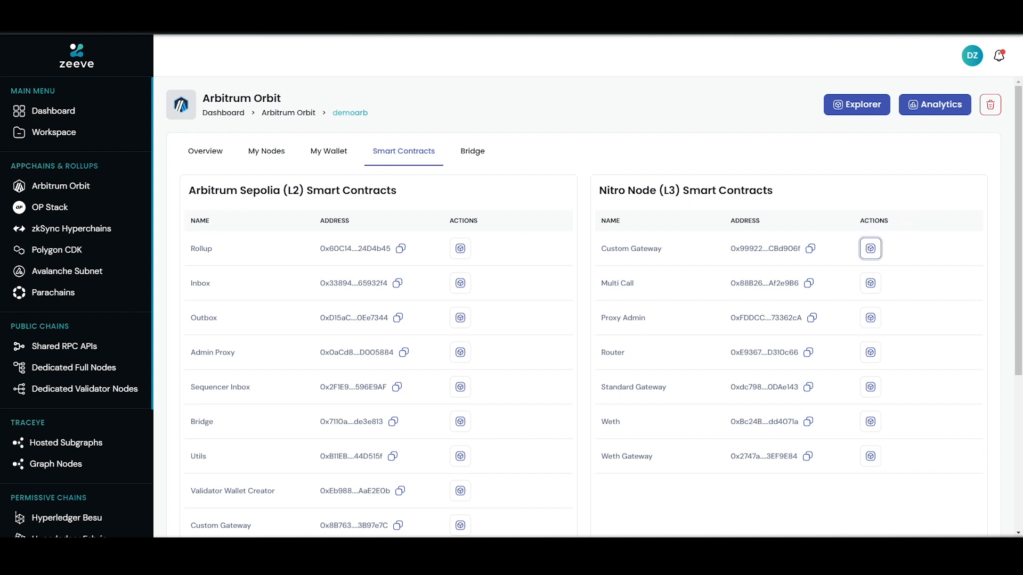
pyautogui.click(487, 164)
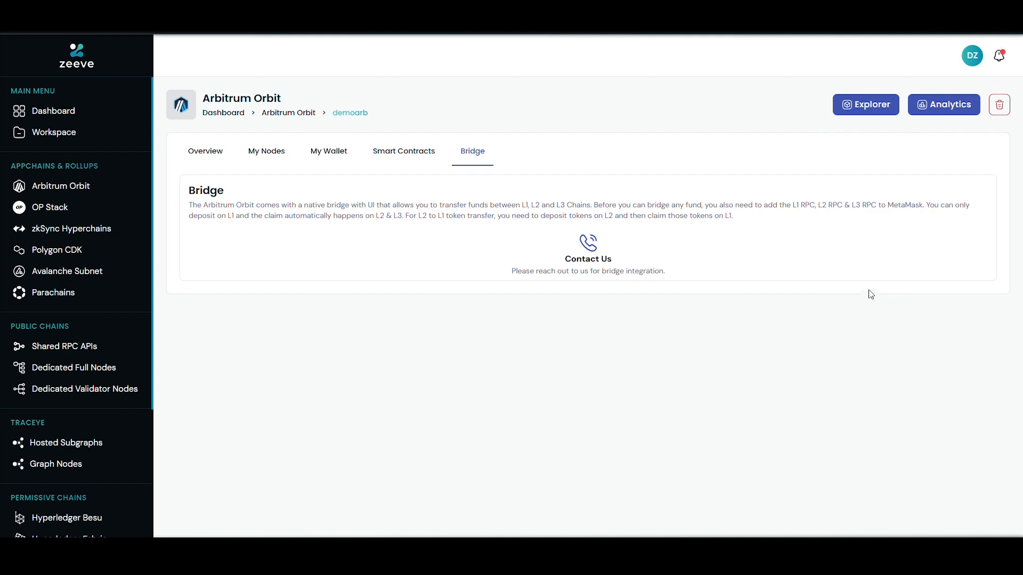
# Open the demoarb network explorer and examine its statistics, daily transactions, latest blocks and latest transactions
pyautogui.click(864, 110)
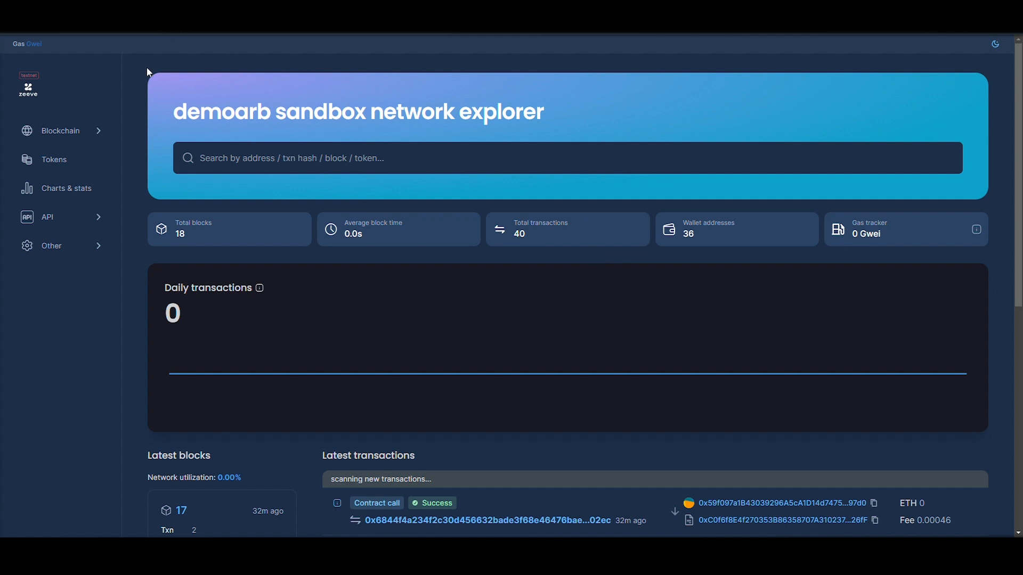
pyautogui.scroll(-3, 137, 157)
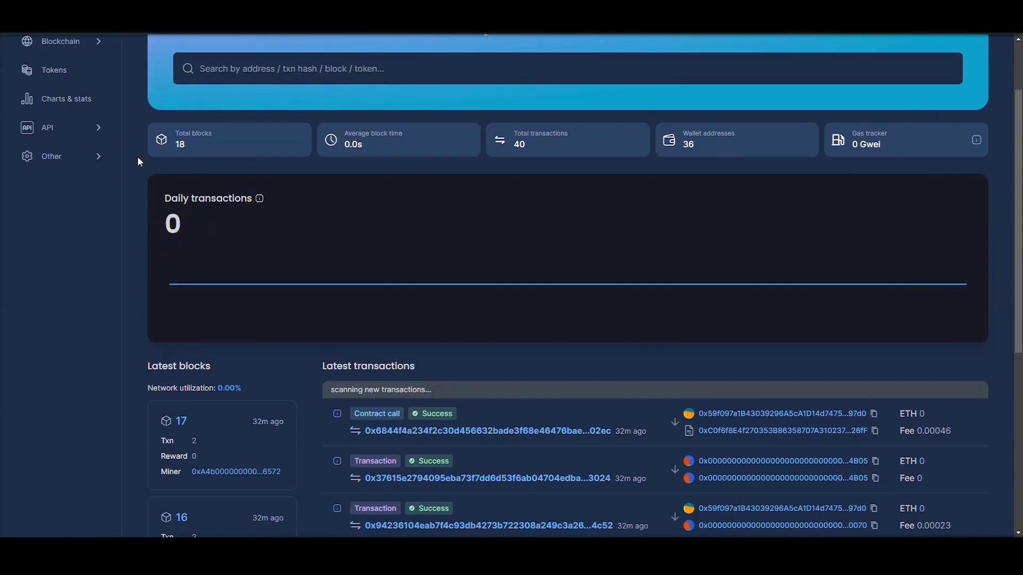
pyautogui.scroll(3, 137, 156)
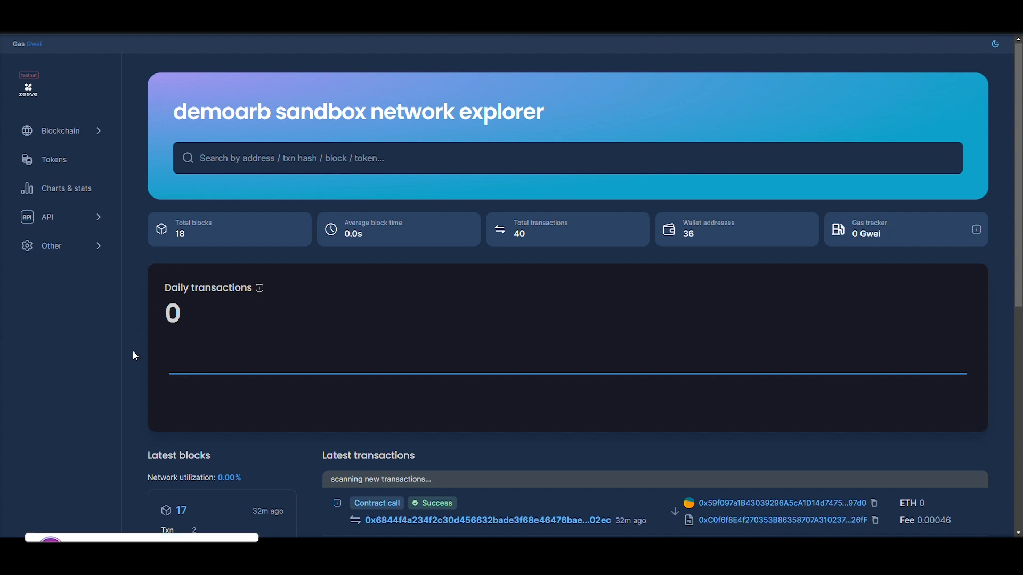
pyautogui.scroll(-2, 133, 352)
pyautogui.scroll(-1, 132, 351)
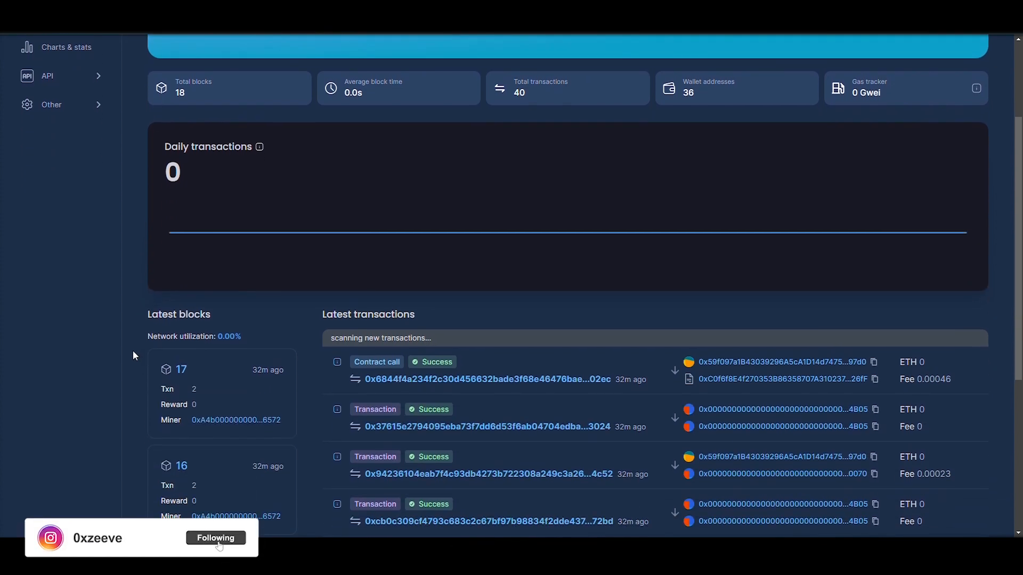
pyautogui.scroll(4, 132, 350)
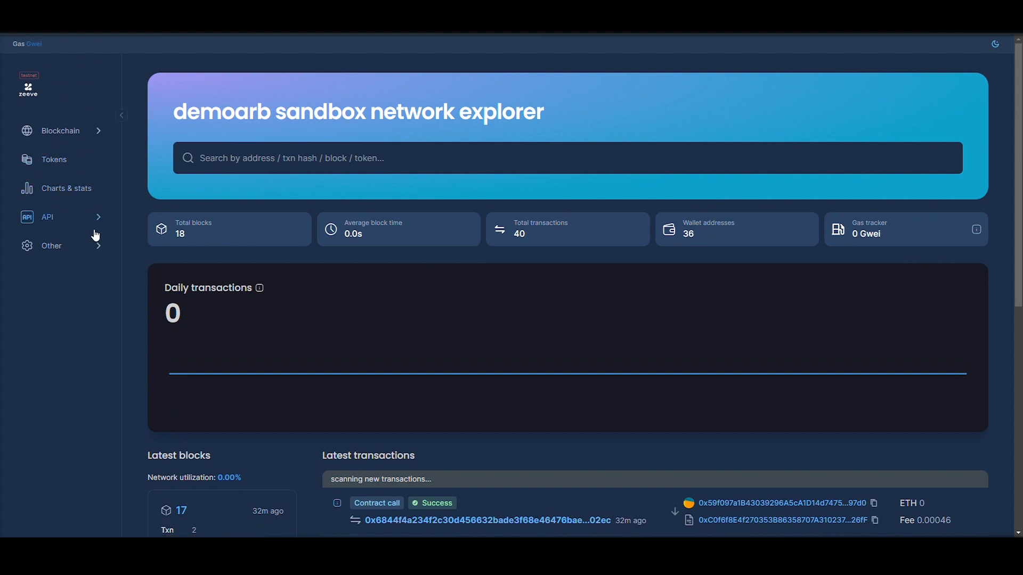
pyautogui.moveTo(101, 222)
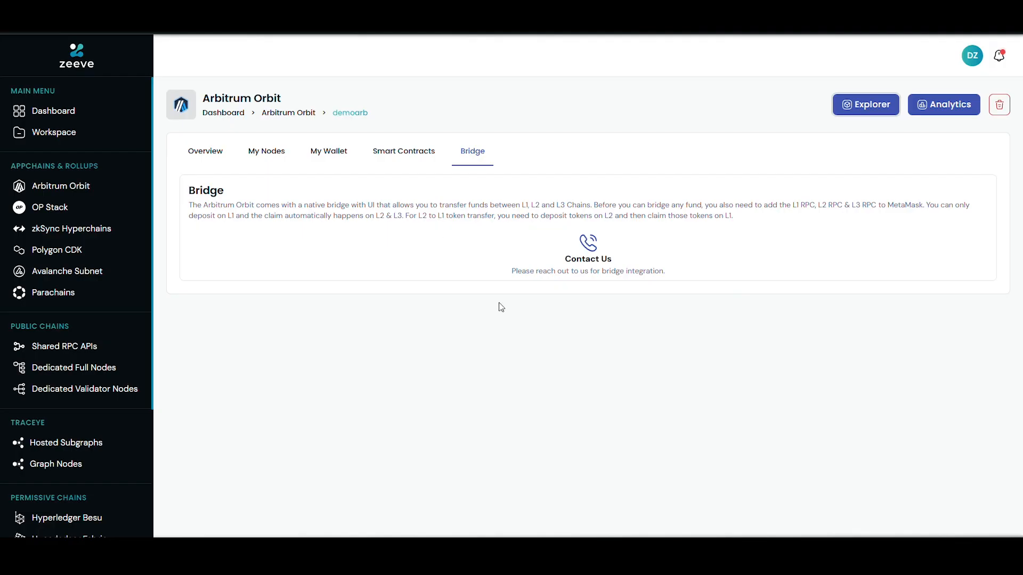
# Open demoarb's node analytics and examine the CPU, RAM, system load, network traffic and disk space charts
pyautogui.click(924, 113)
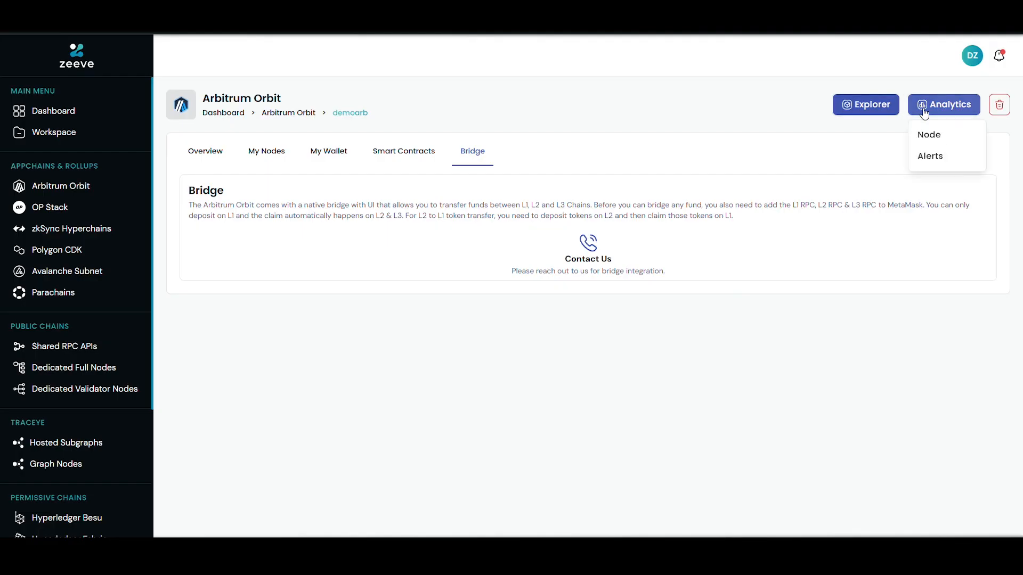
pyautogui.click(929, 137)
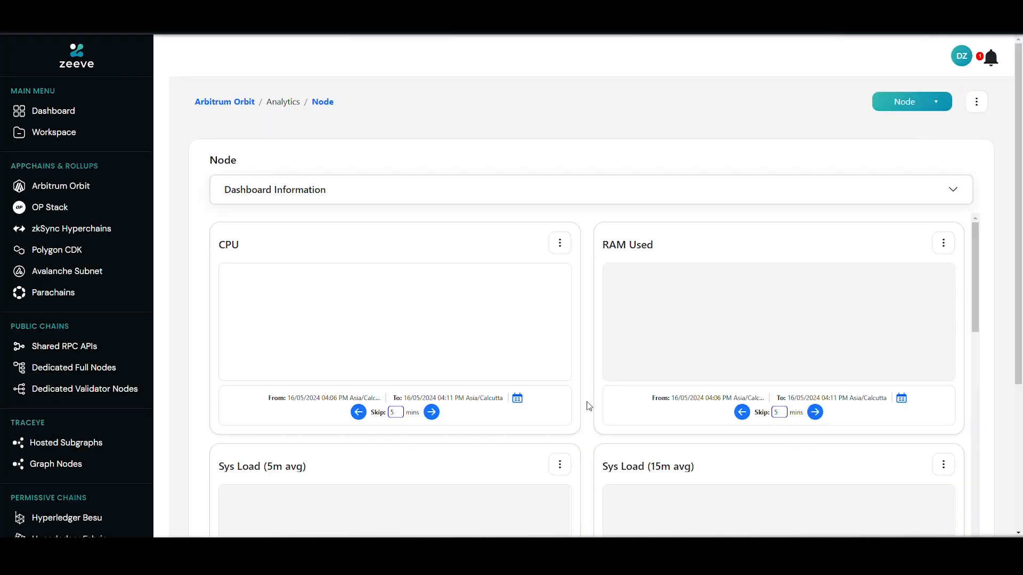
pyautogui.scroll(-1, 588, 407)
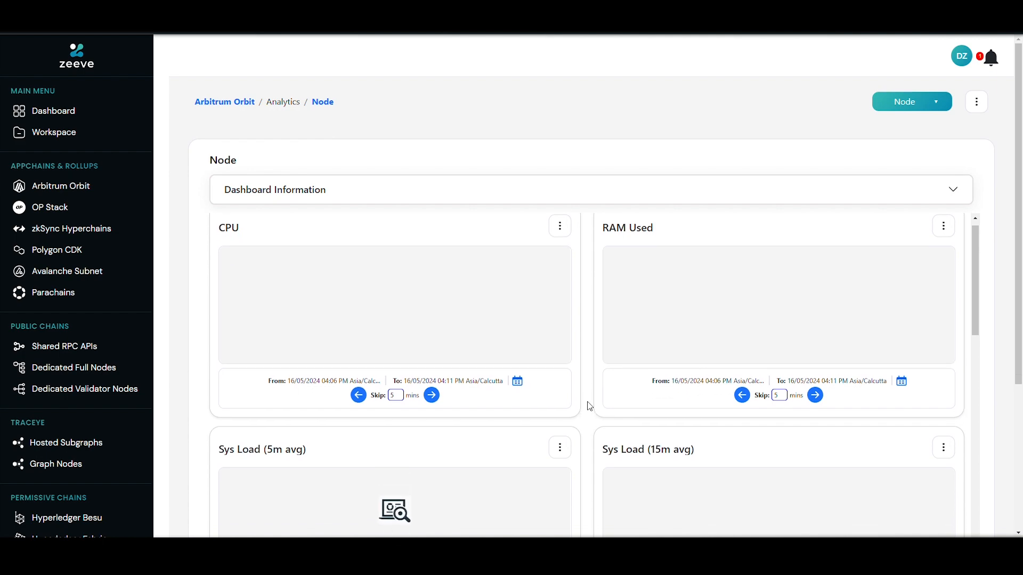
pyautogui.scroll(-5, 589, 406)
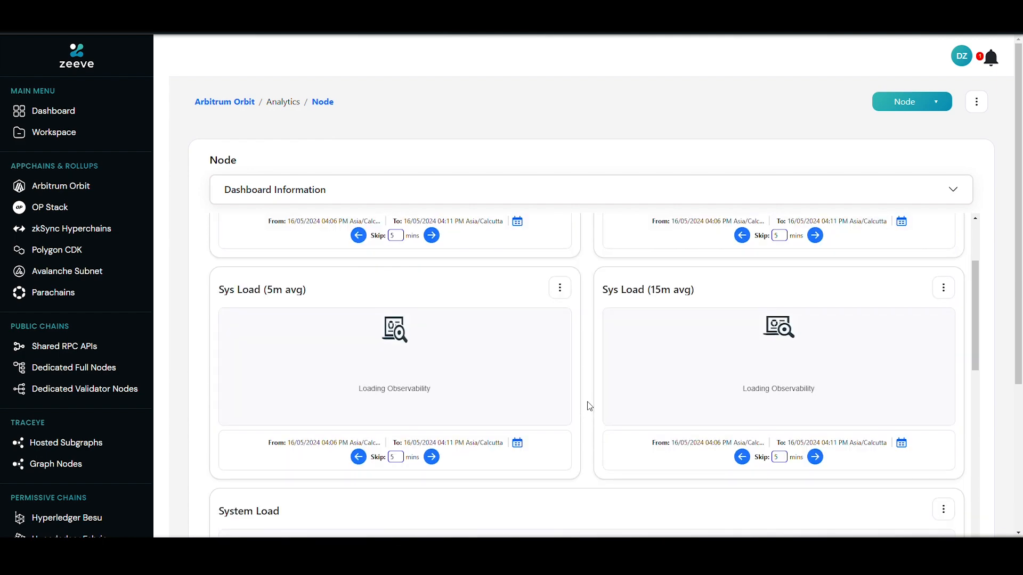
pyautogui.scroll(-1, 590, 406)
pyautogui.scroll(8, 590, 407)
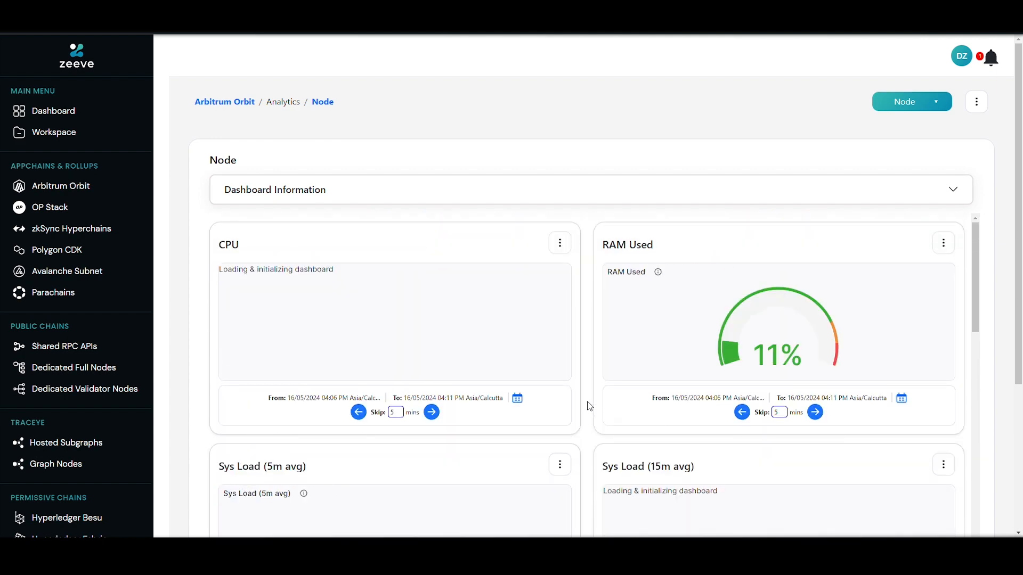
pyautogui.scroll(-10, 589, 406)
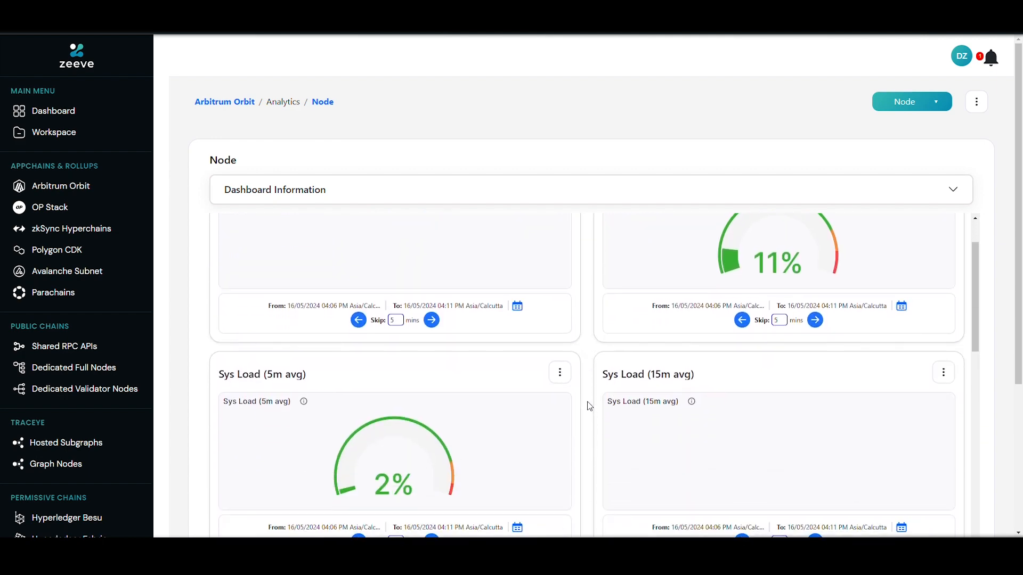
pyautogui.scroll(-12, 589, 406)
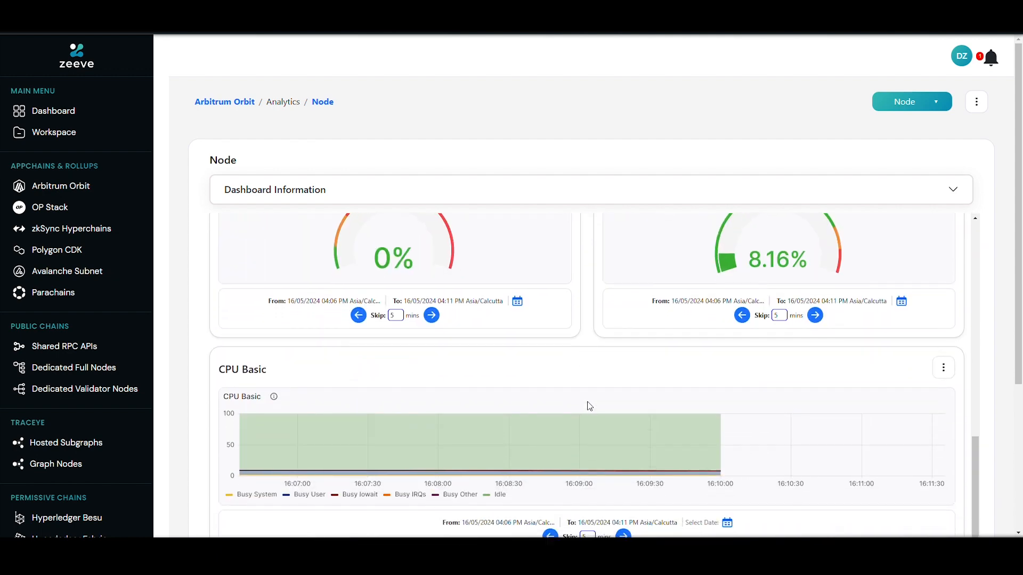
pyautogui.scroll(-5, 589, 407)
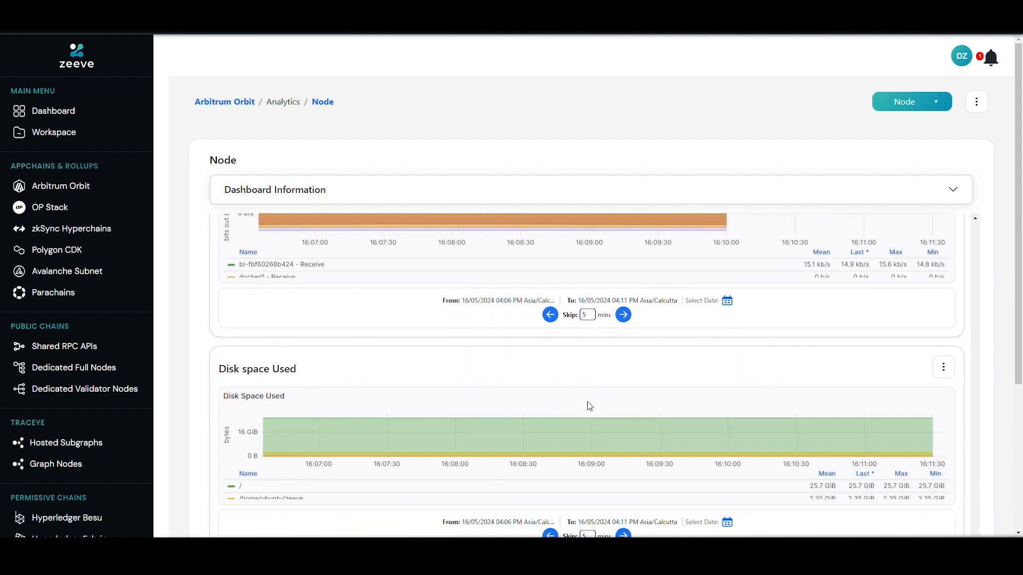
pyautogui.scroll(-5, 589, 407)
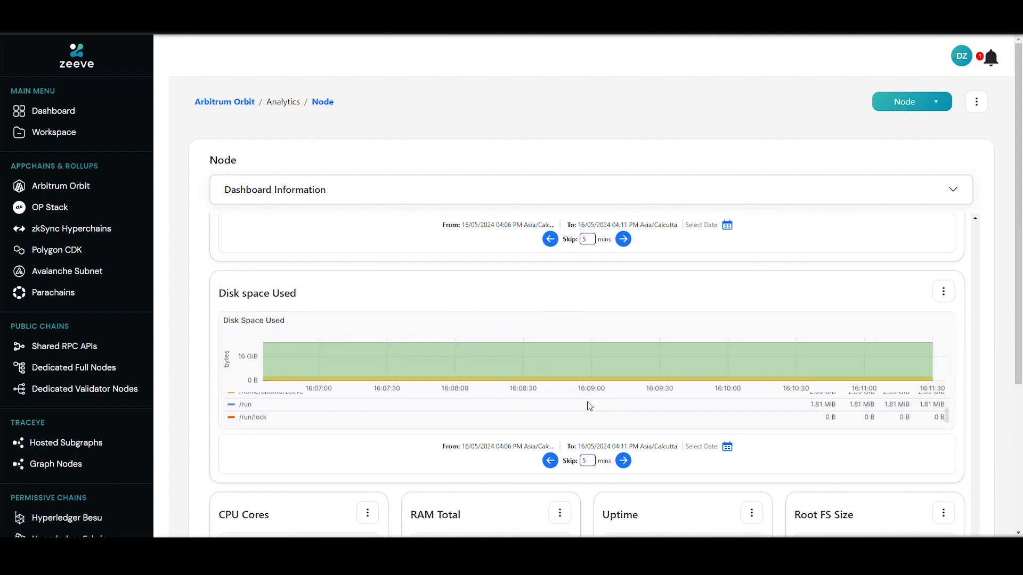
pyautogui.scroll(20, 590, 365)
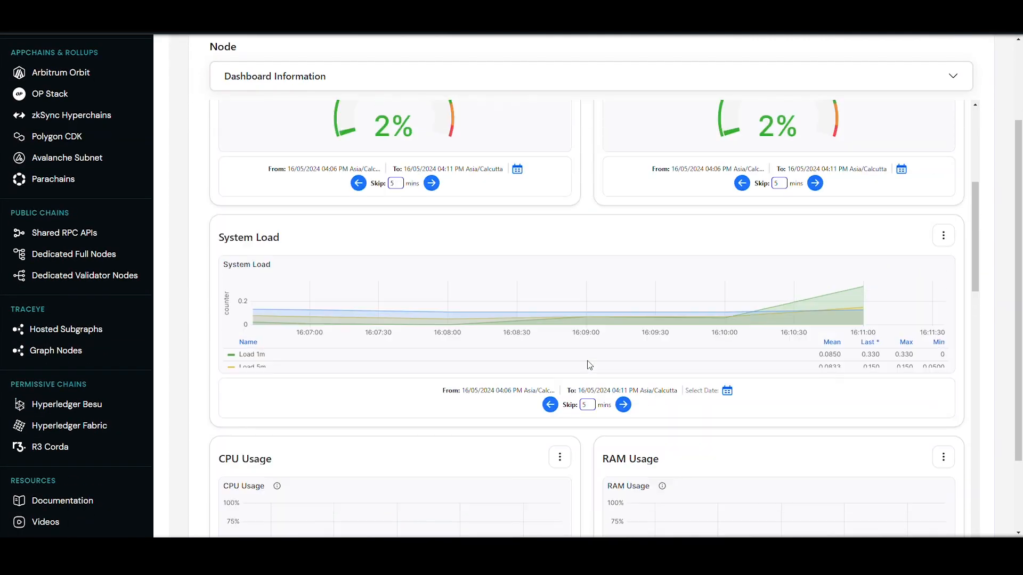
pyautogui.scroll(3, 590, 365)
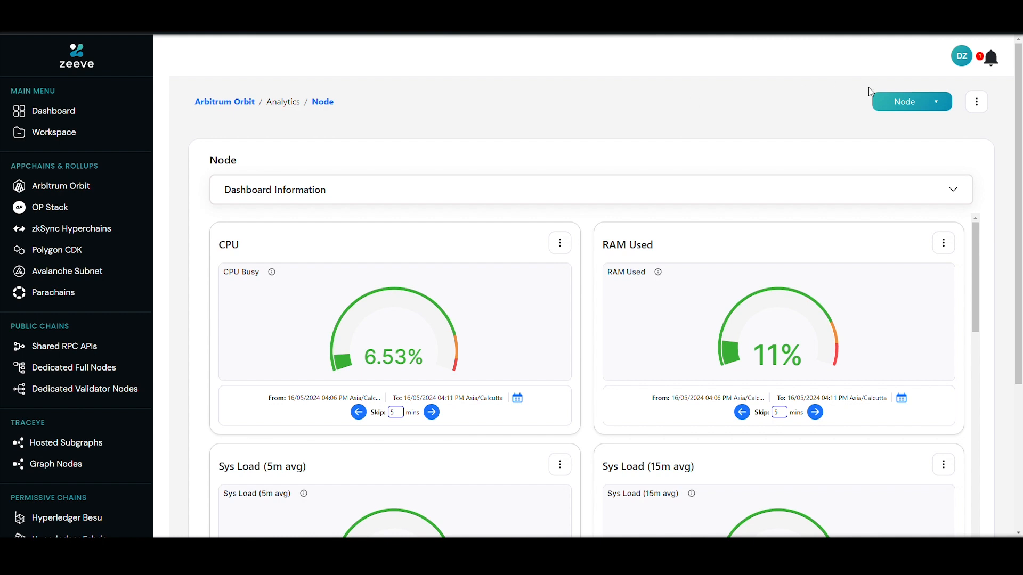
pyautogui.click(893, 106)
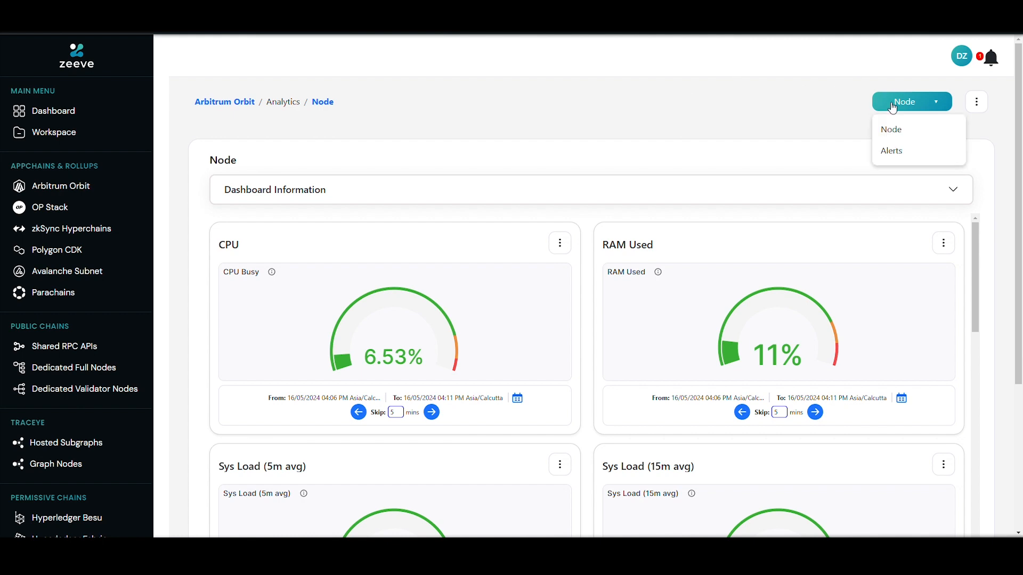
pyautogui.click(793, 107)
pyautogui.scroll(-3, 590, 321)
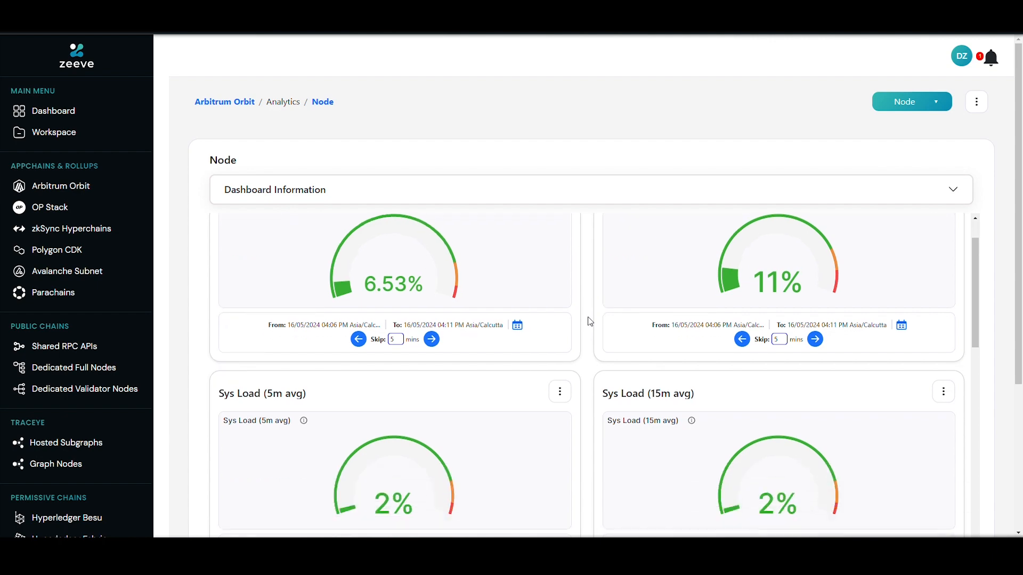
pyautogui.scroll(3, 590, 321)
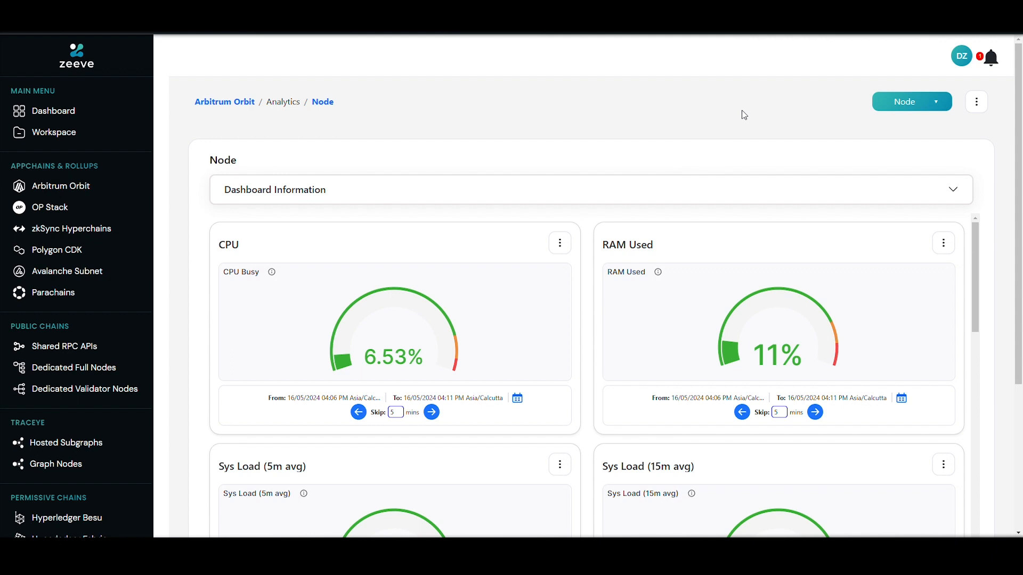
# Switch the analytics from Node to Alerts, and return to demoarb's overview
pyautogui.click(901, 105)
pyautogui.click(900, 155)
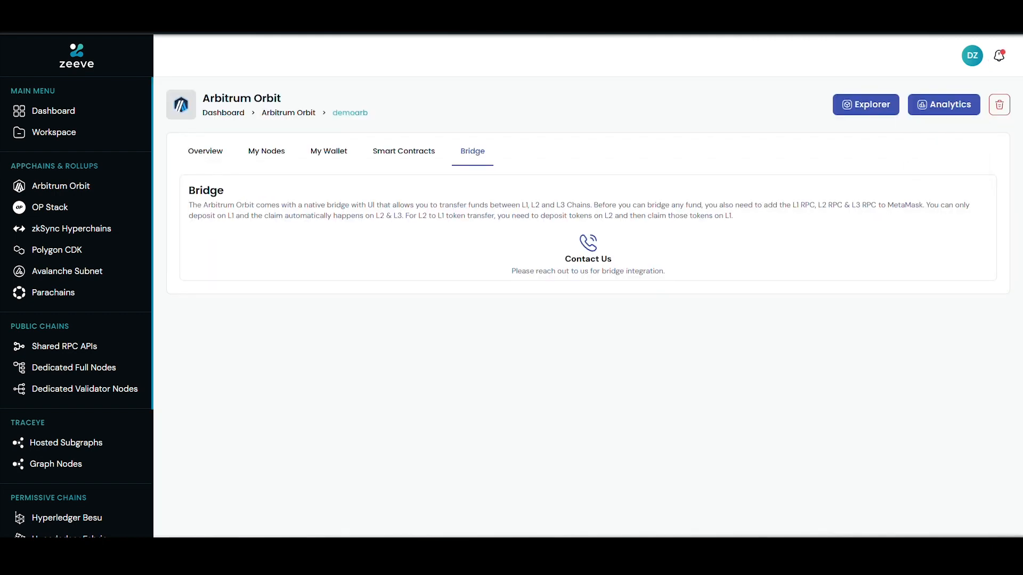
pyautogui.click(204, 155)
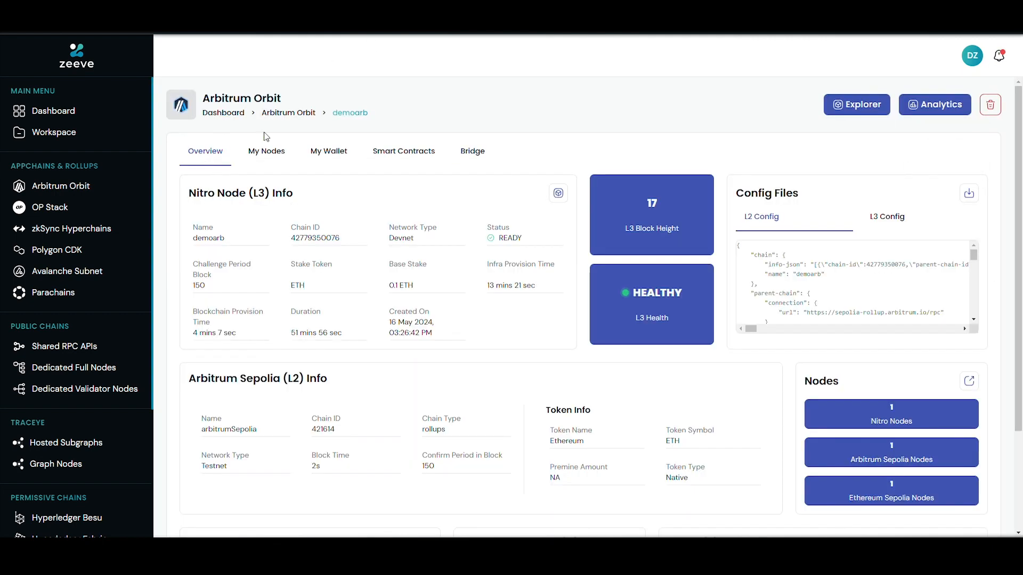